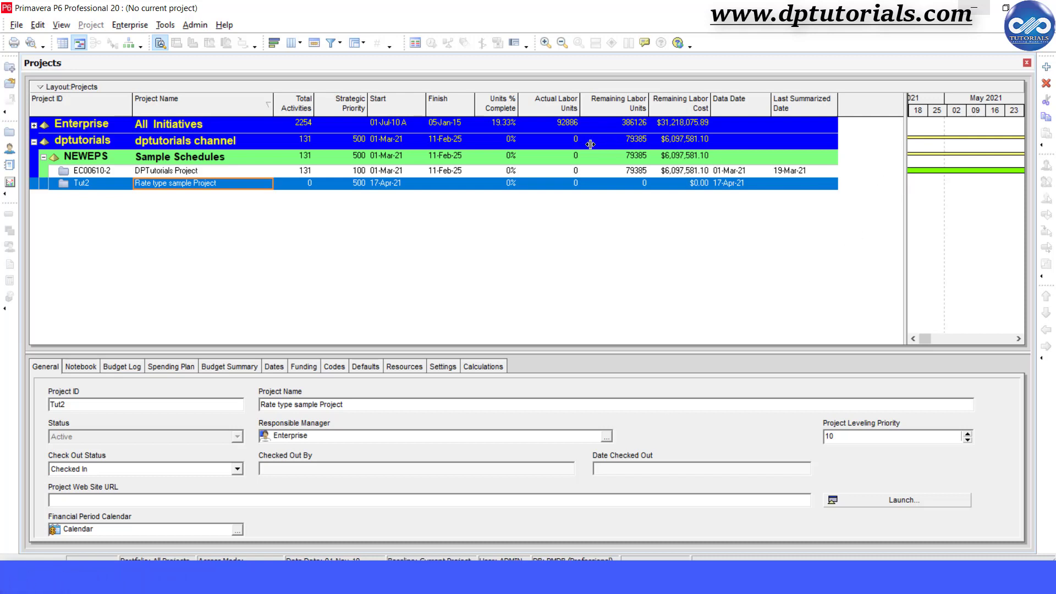
Narrow the projects table to end just past the Finish column, widening the Gantt chart.
drag(474, 120, 475, 120)
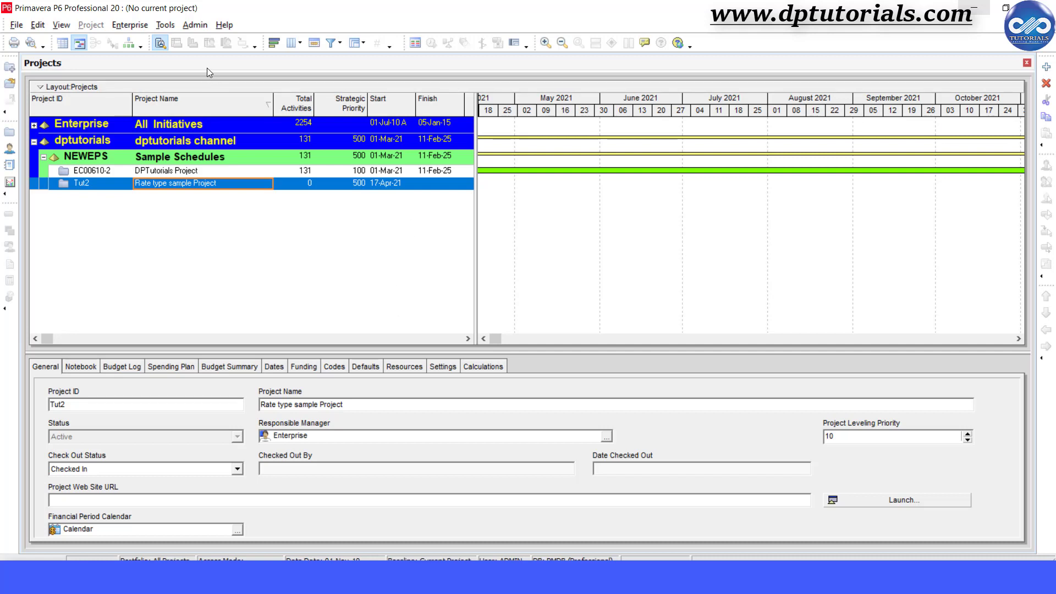
Review the five rate type titles in Admin Preferences without changes, then open project Tut2.
click(198, 26)
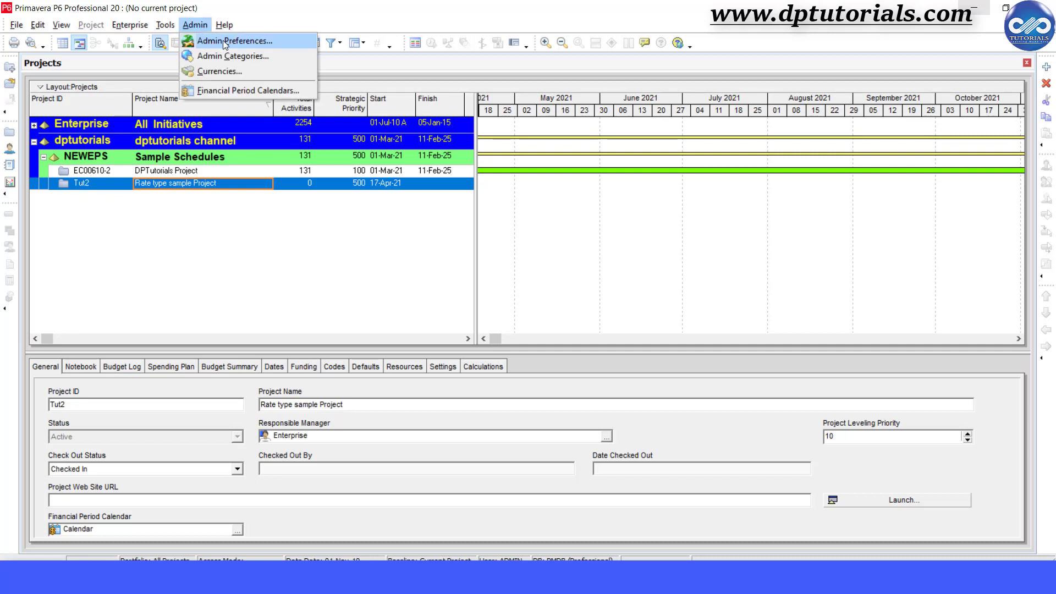
click(283, 41)
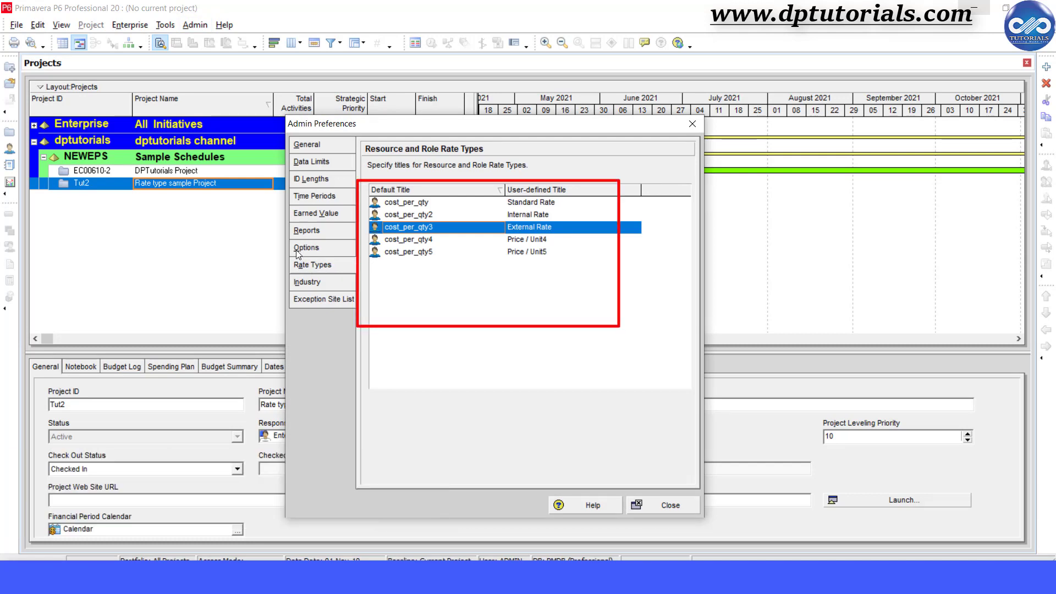
click(569, 241)
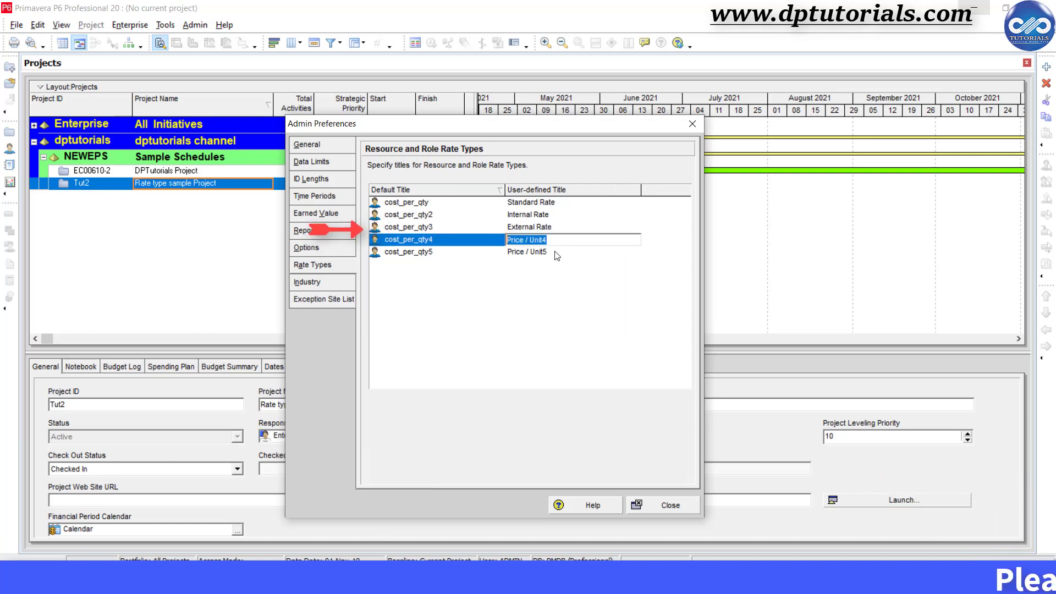
click(559, 253)
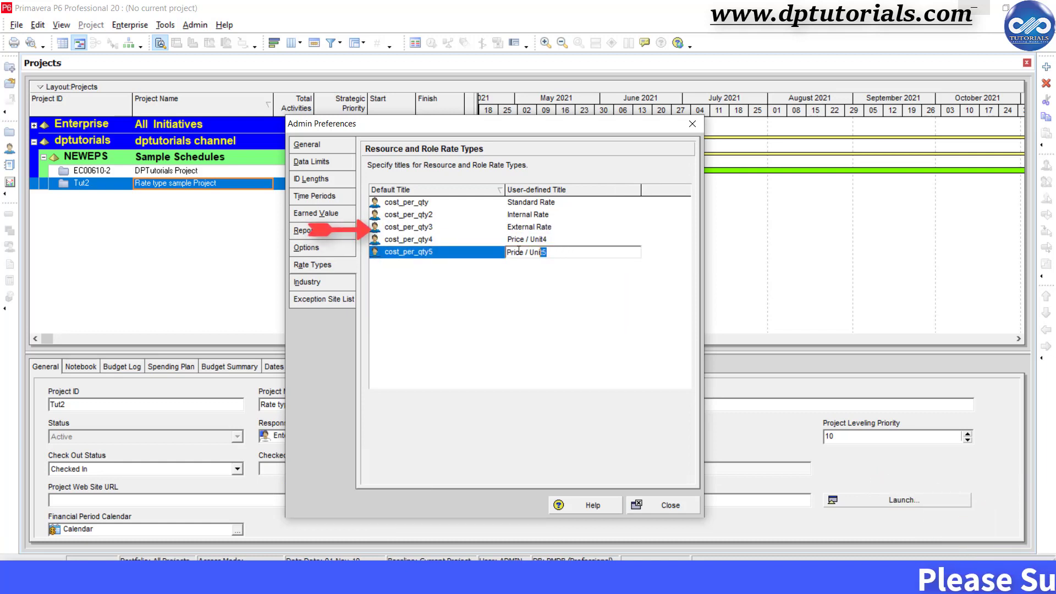
key(Return)
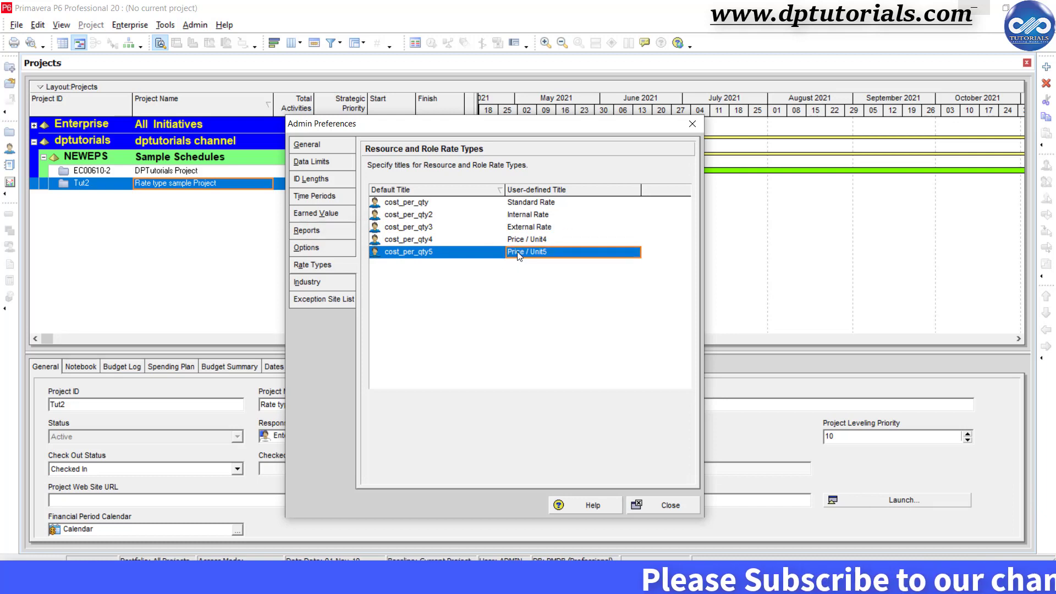
click(555, 226)
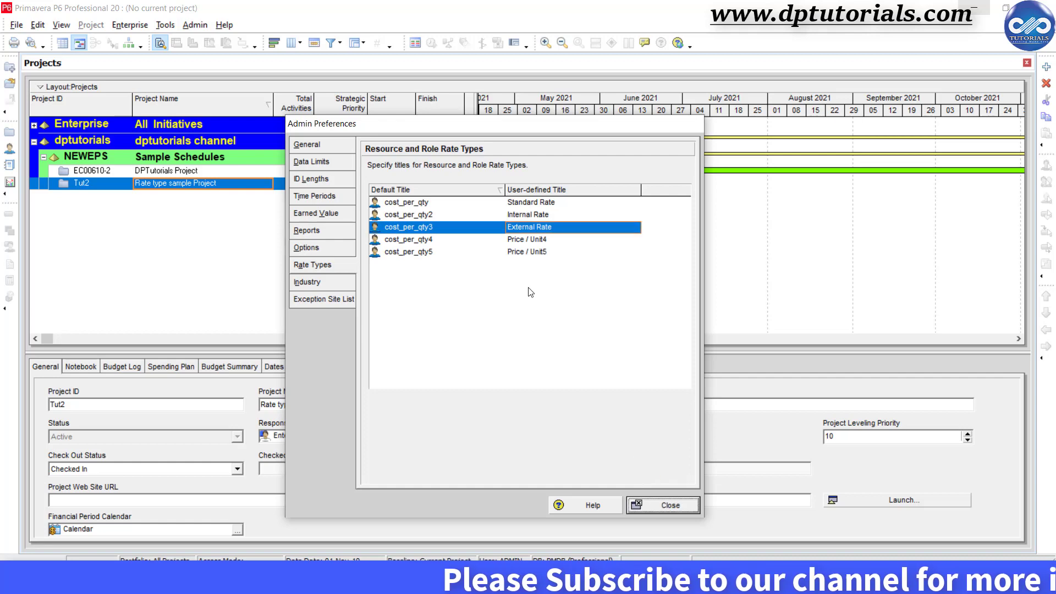
key(Escape)
right_click(232, 183)
click(289, 191)
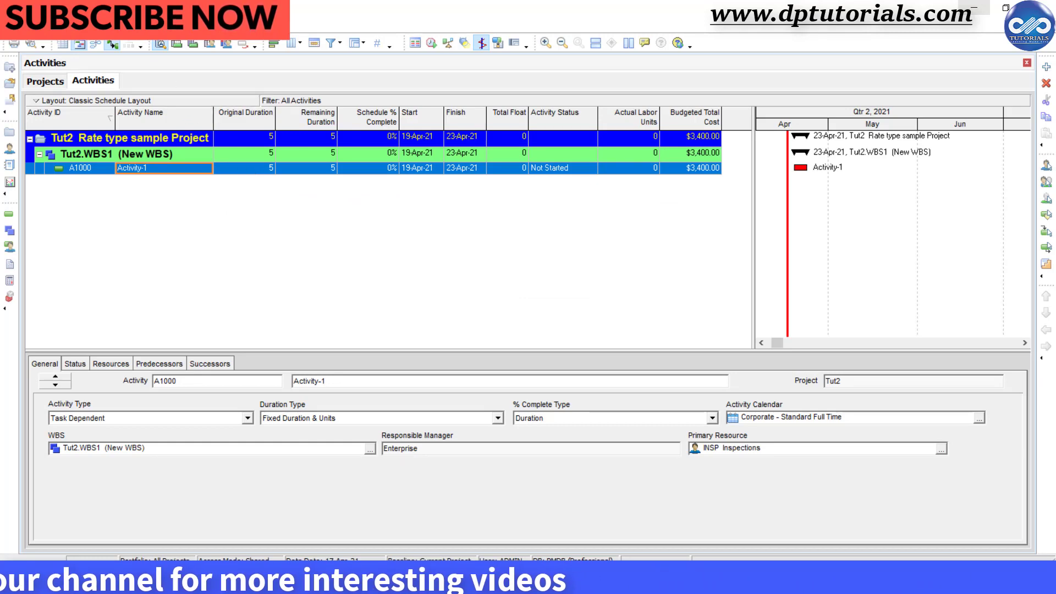
Show the enterprise Resources list filtered to All Resources, including inactive ones.
click(237, 28)
click(176, 104)
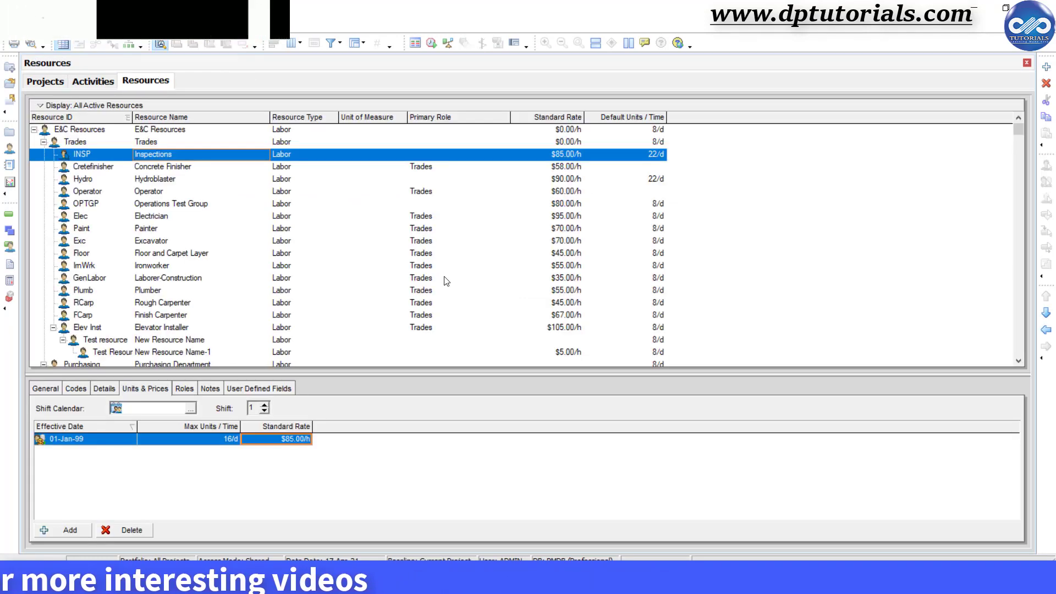
right_click(138, 105)
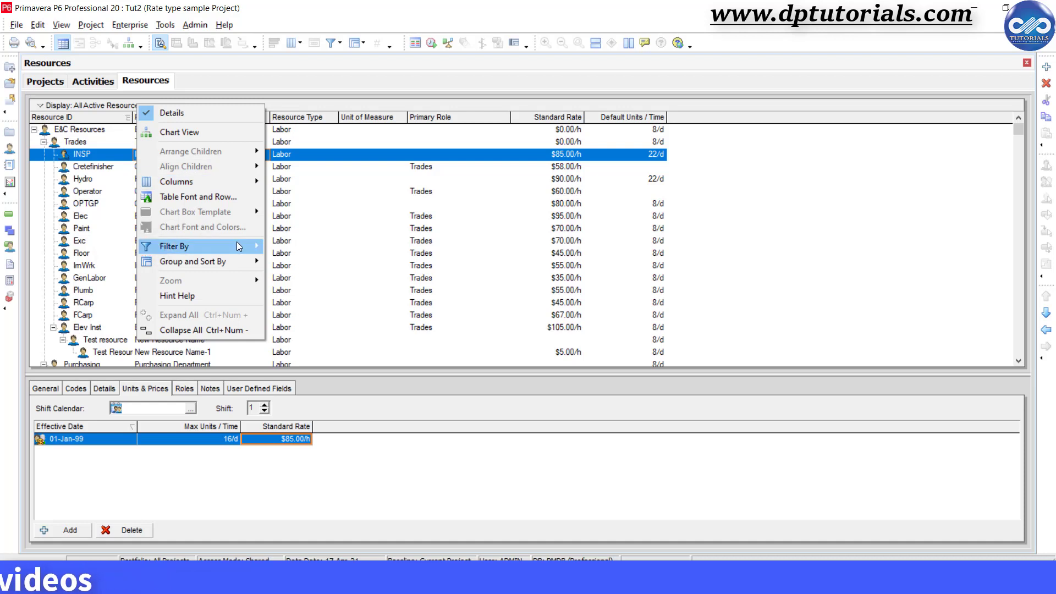
click(302, 263)
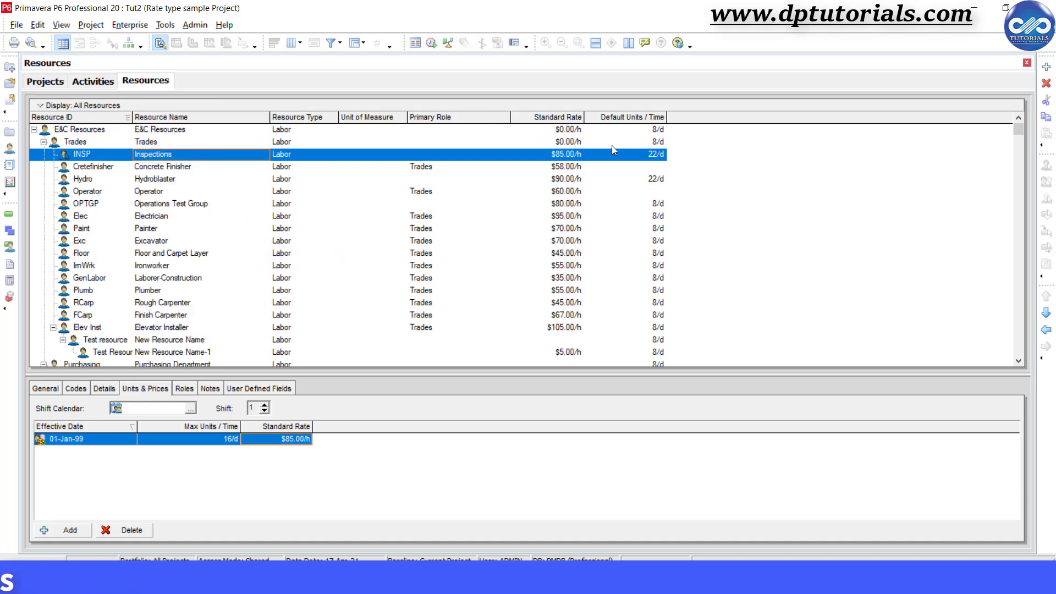
Add Internal Rate and External Rate columns to the resource table.
right_click(697, 123)
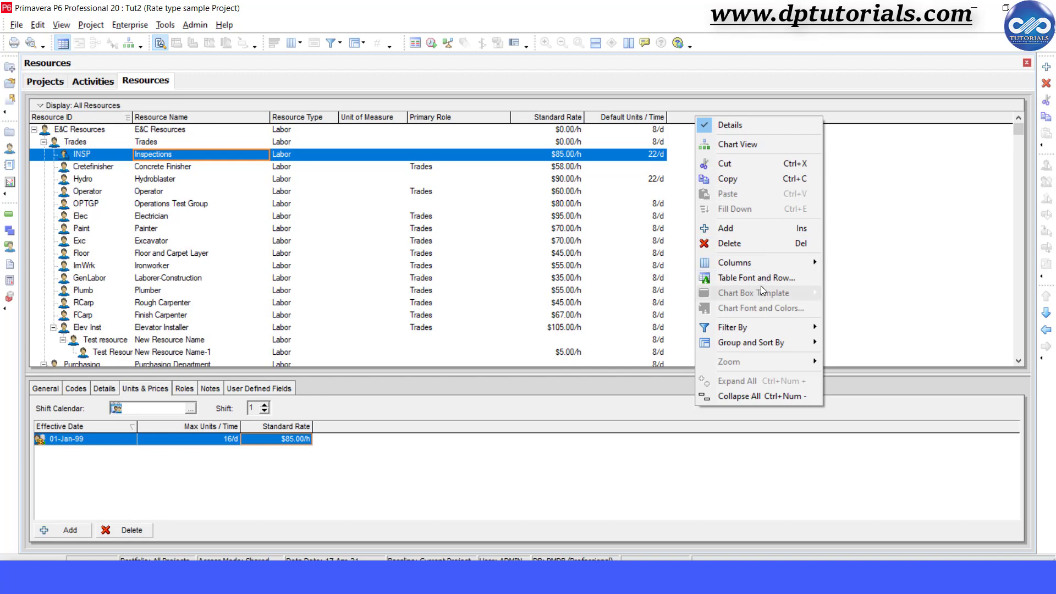
mouse_move(828, 265)
click(860, 291)
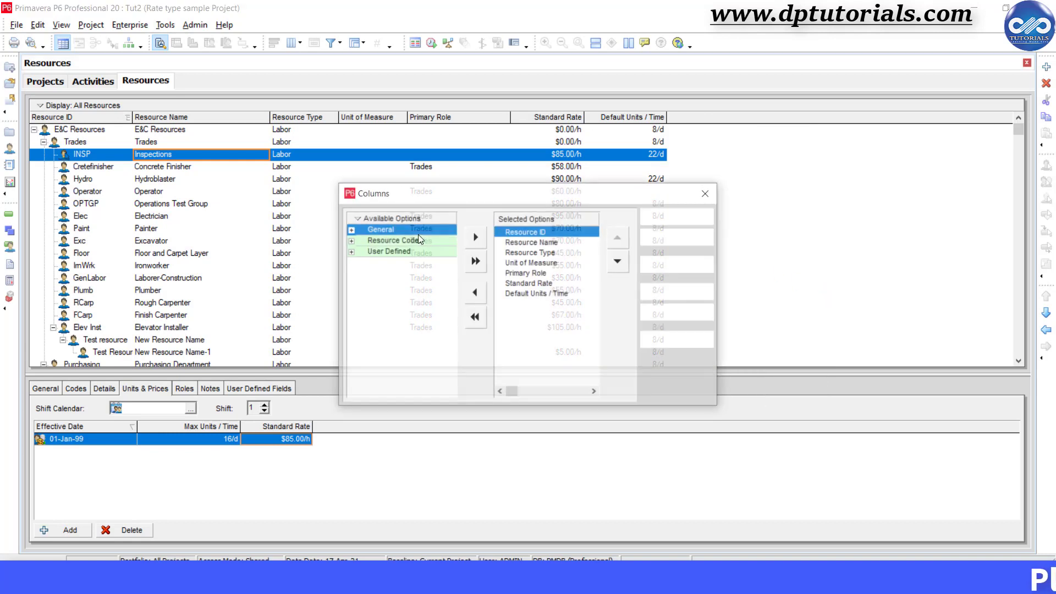
click(350, 231)
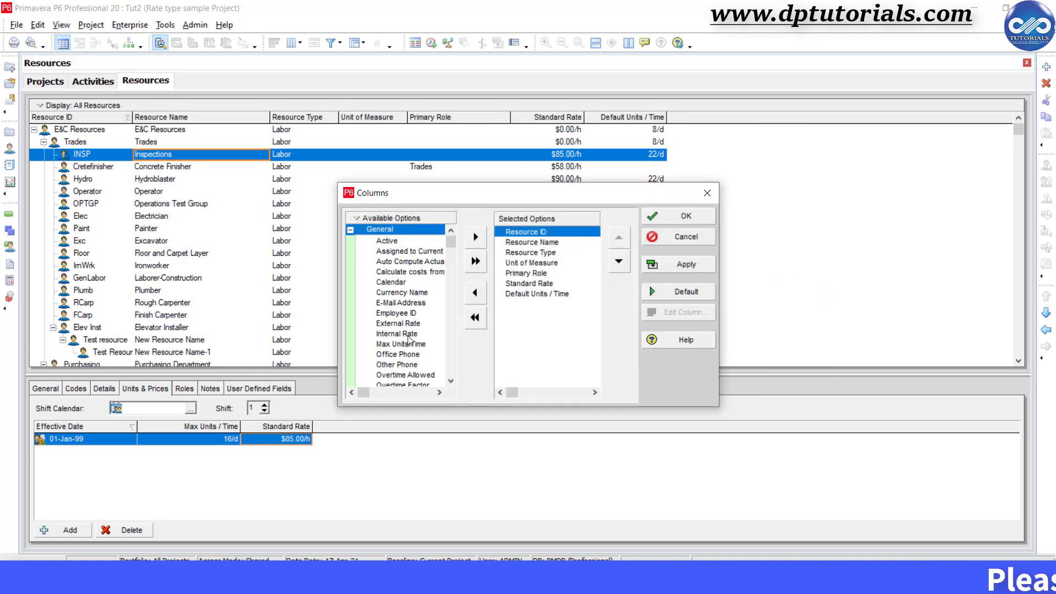
click(541, 315)
click(408, 333)
double_click(408, 333)
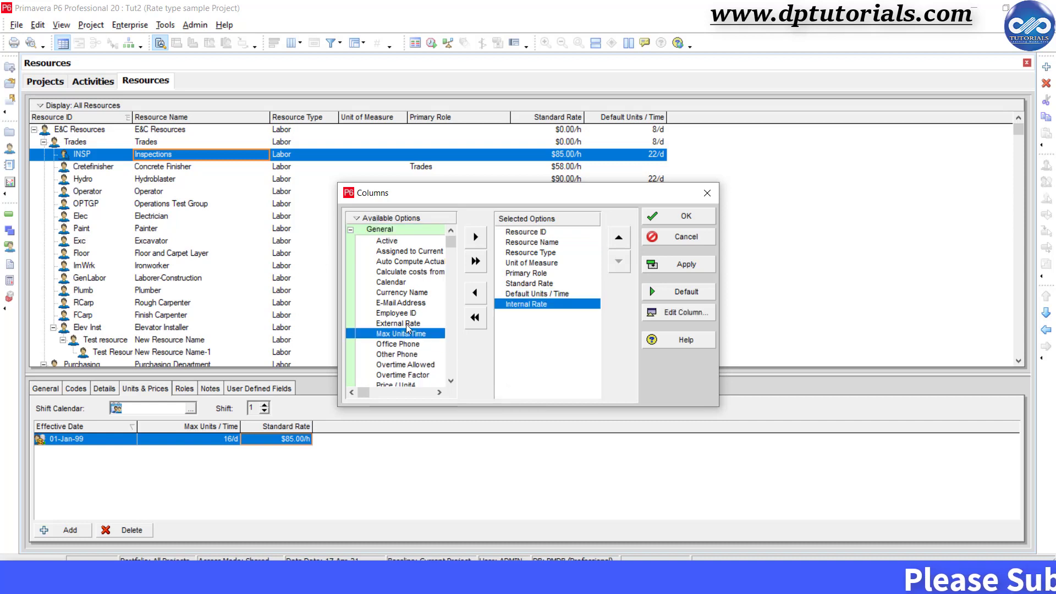
double_click(409, 323)
Move Default Units / Time to the last column and widen the Internal Rate column.
click(531, 294)
click(619, 261)
click(618, 261)
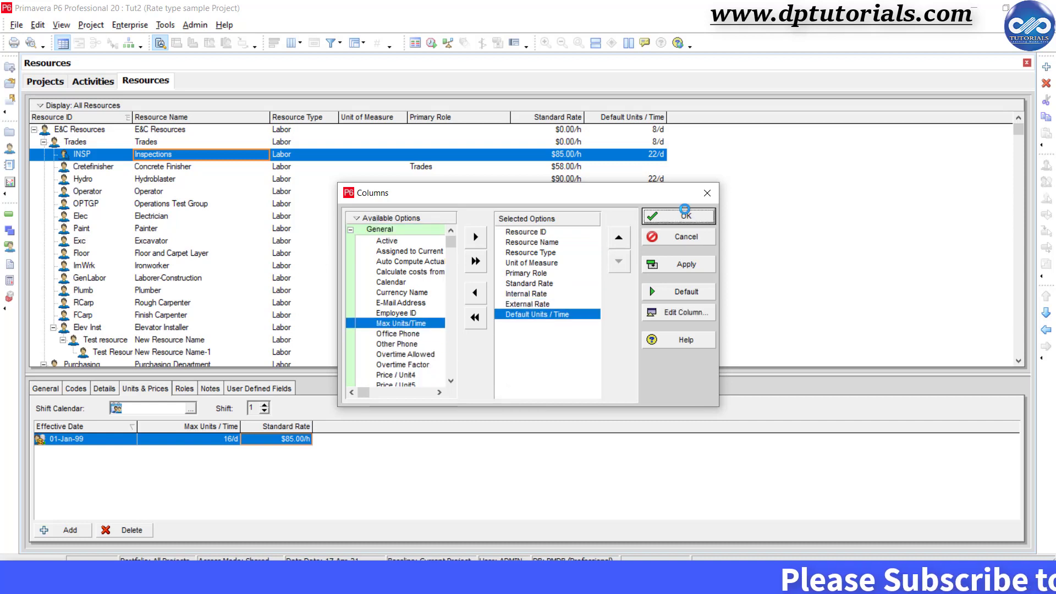
click(682, 216)
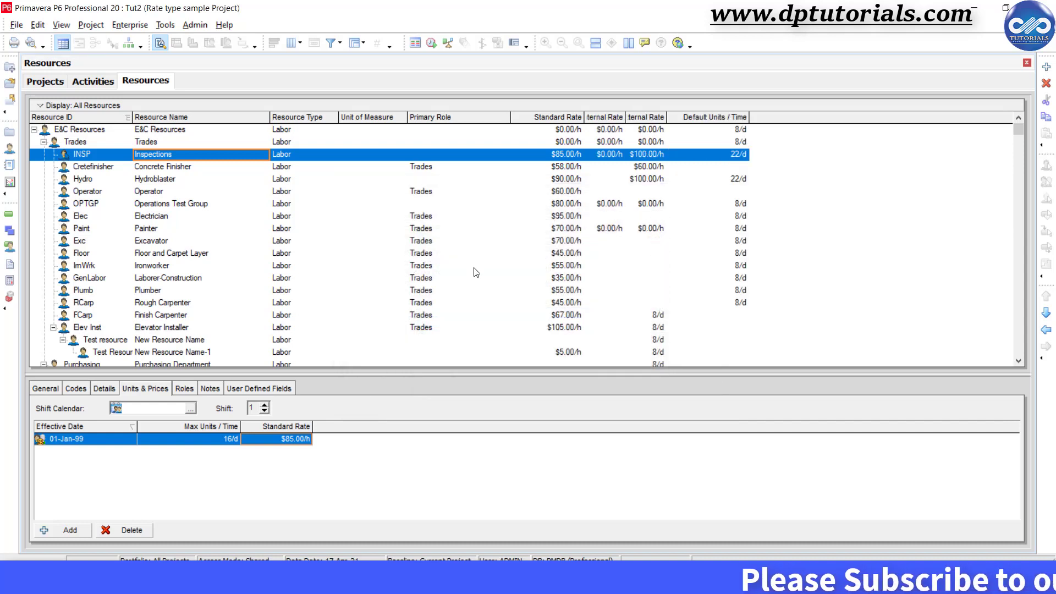
click(629, 105)
click(629, 117)
drag(625, 117, 684, 118)
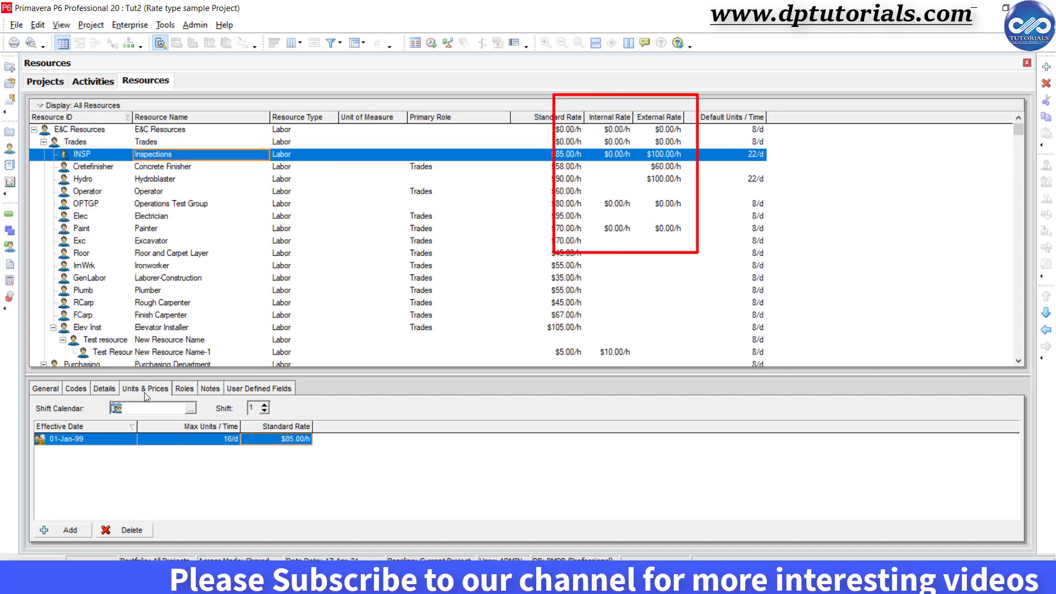
Add Internal Rate and External Rate columns to Excavator's Units & Prices rate grid.
click(151, 240)
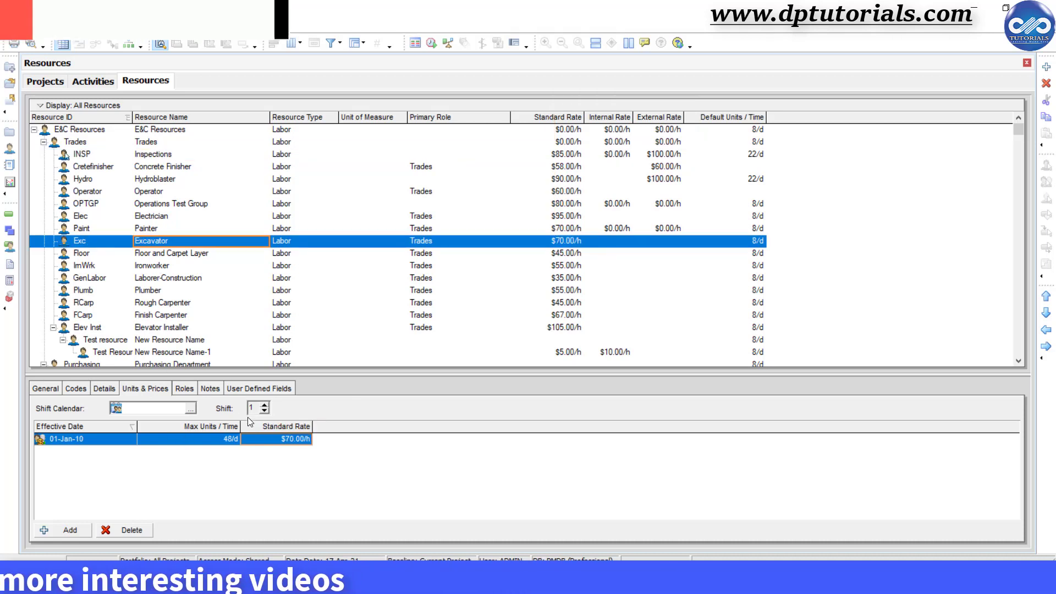
right_click(331, 424)
click(397, 435)
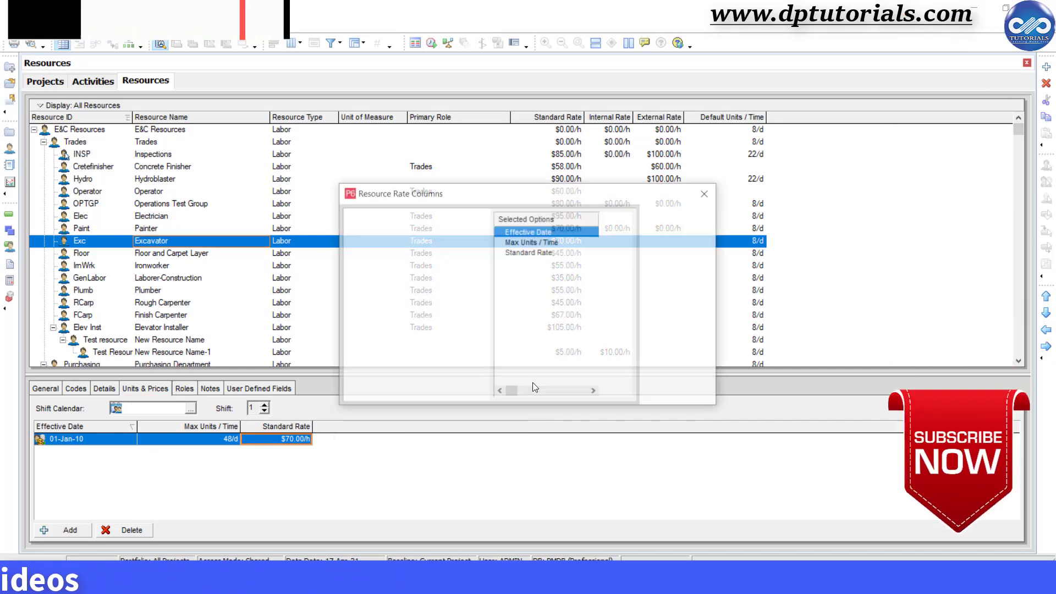
click(350, 230)
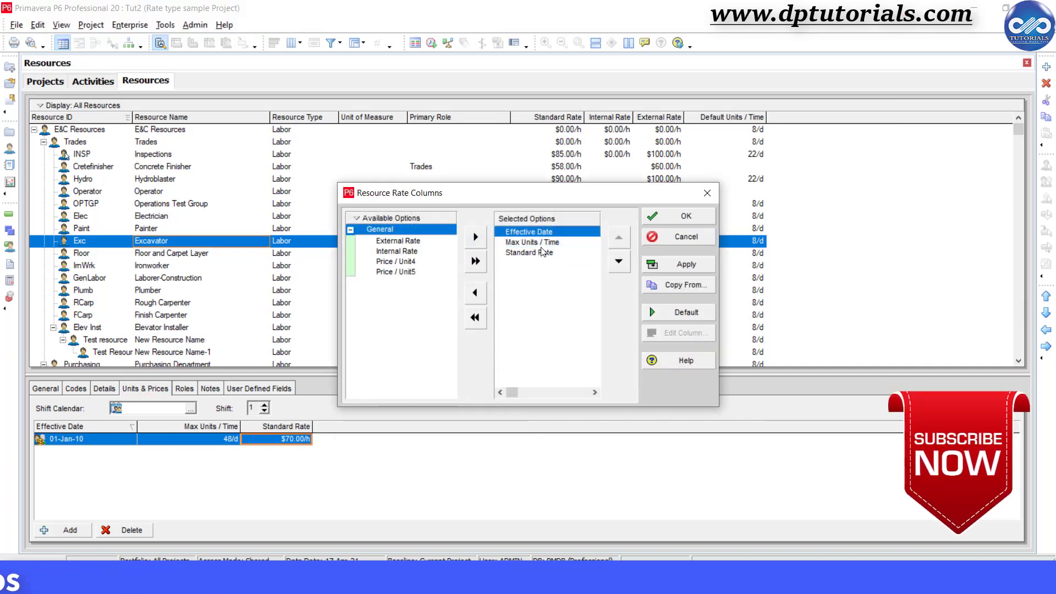
double_click(417, 251)
double_click(416, 241)
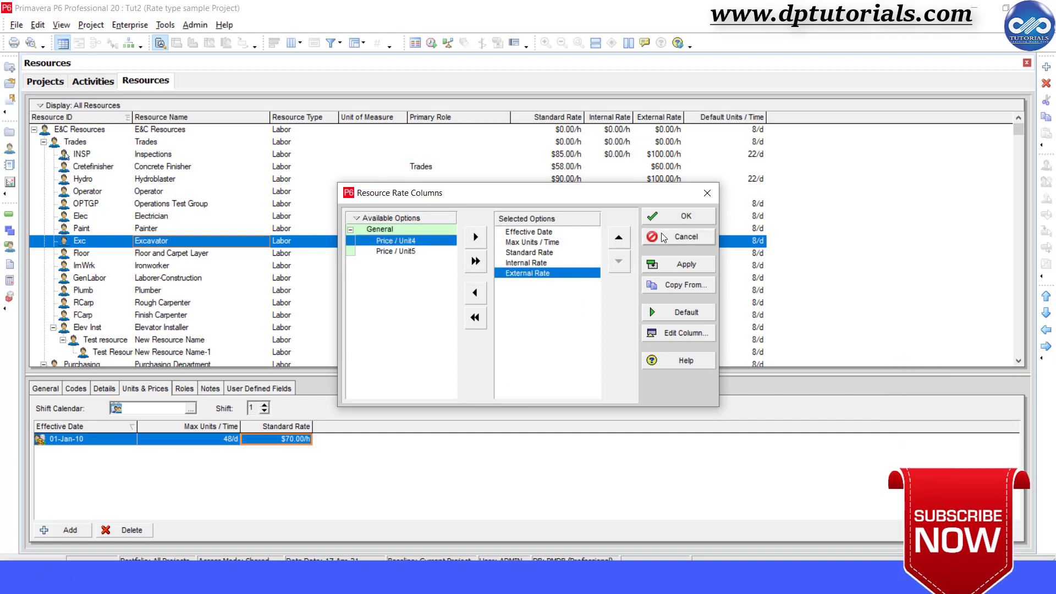
click(678, 221)
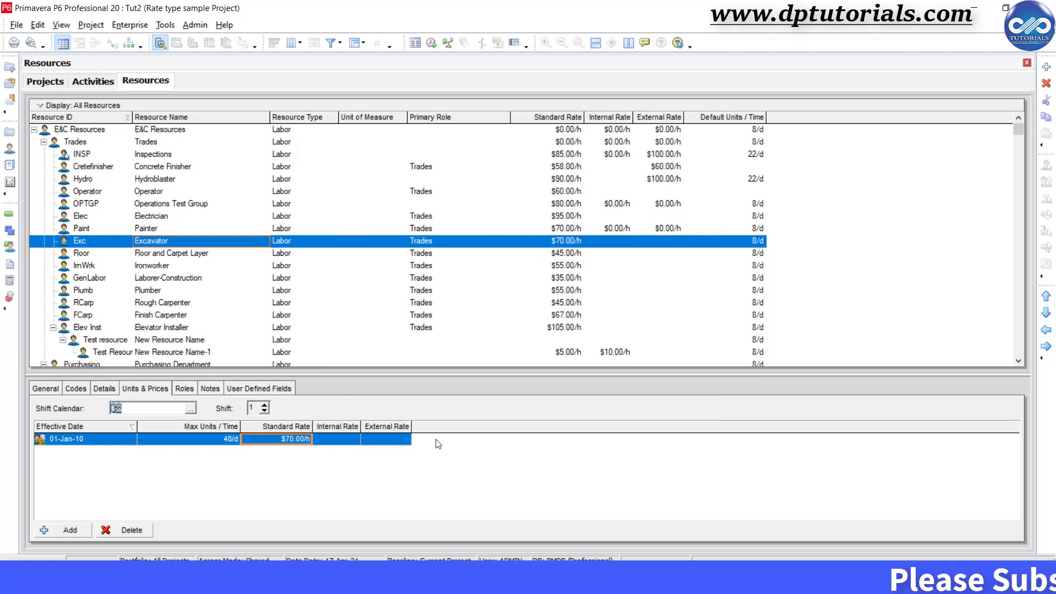
Set external rates of $100.00/h for Inspections and $70.00/h for Concrete Finisher.
click(182, 154)
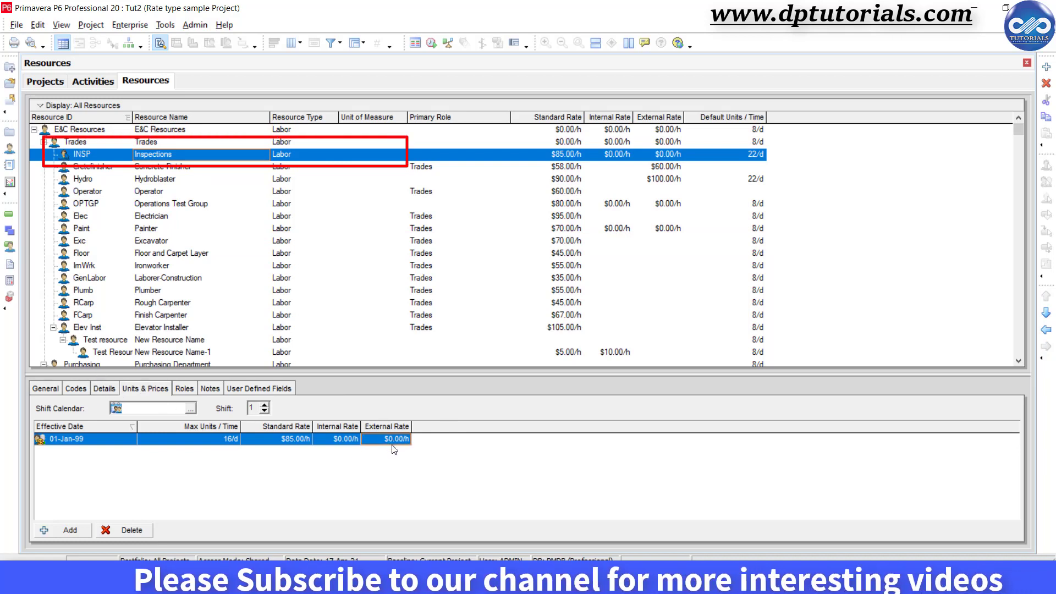
text(100)
key(Return)
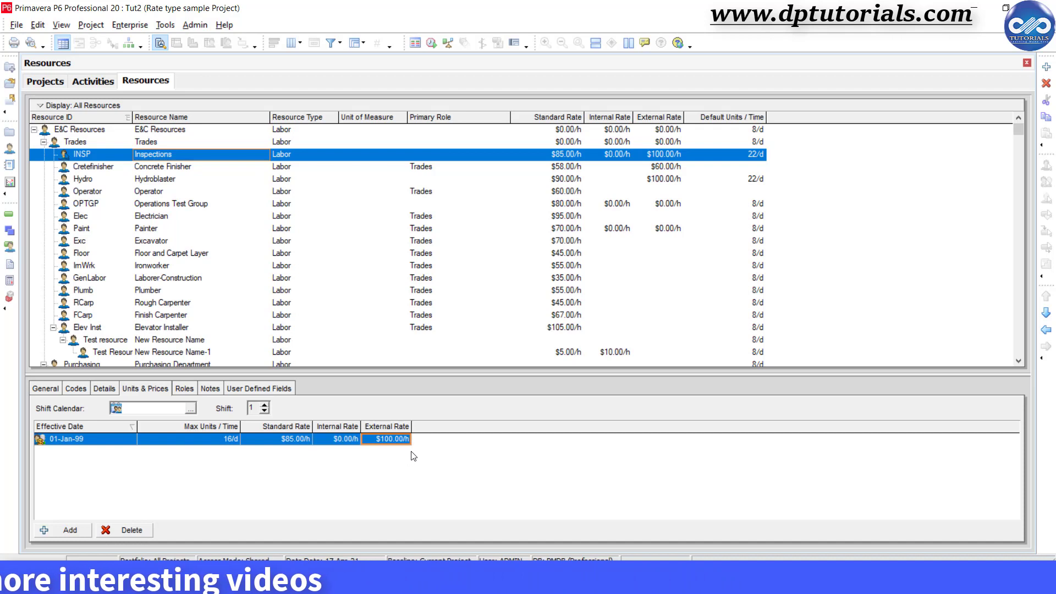
click(183, 205)
click(110, 166)
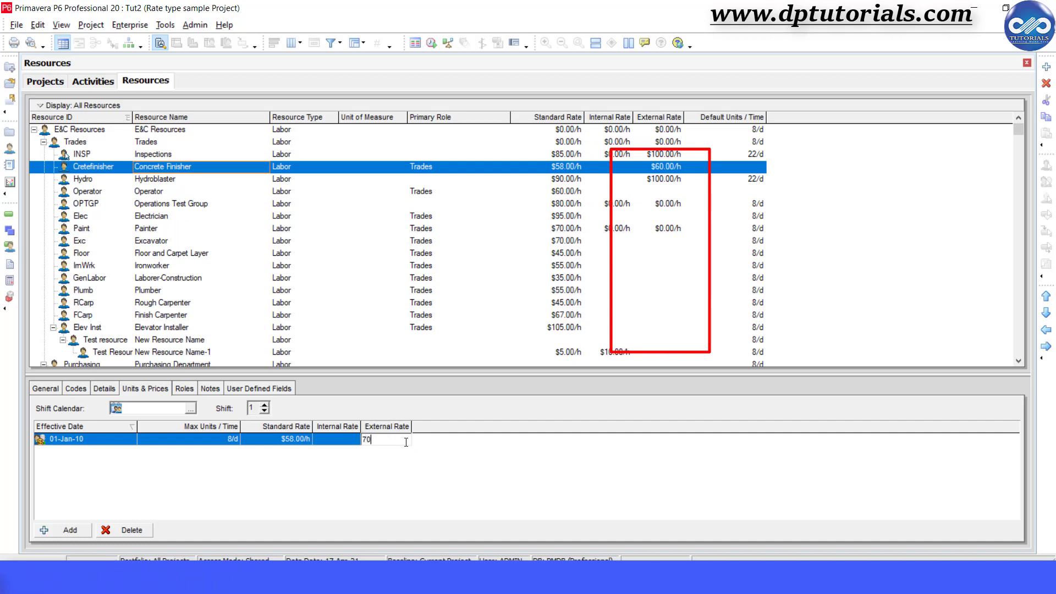
click(406, 442)
text(70)
key(Return)
Review the Hydroblaster and Electrician resources' rates and unit prices.
click(188, 178)
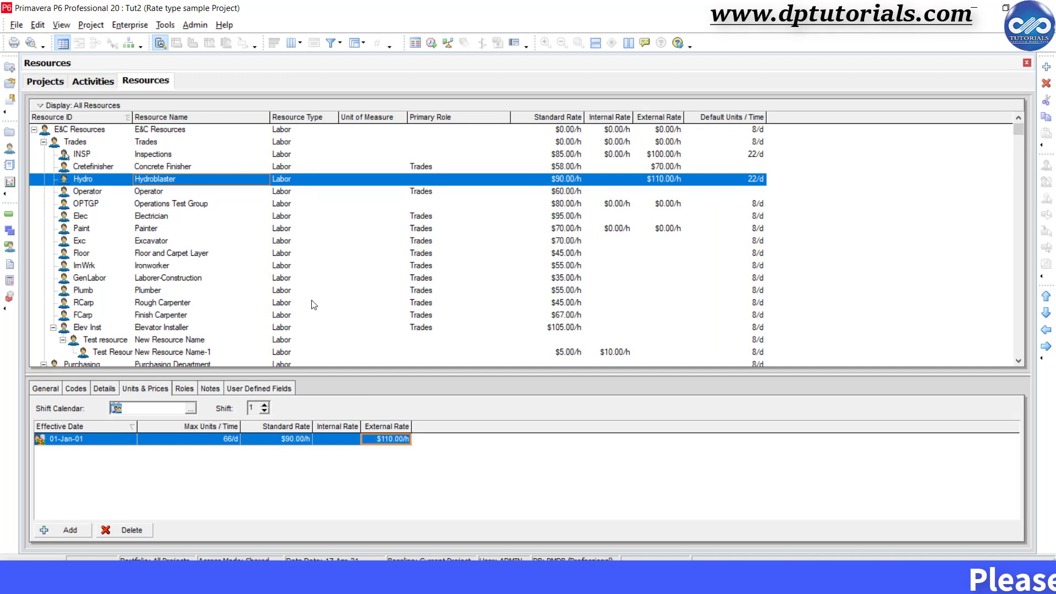
click(226, 216)
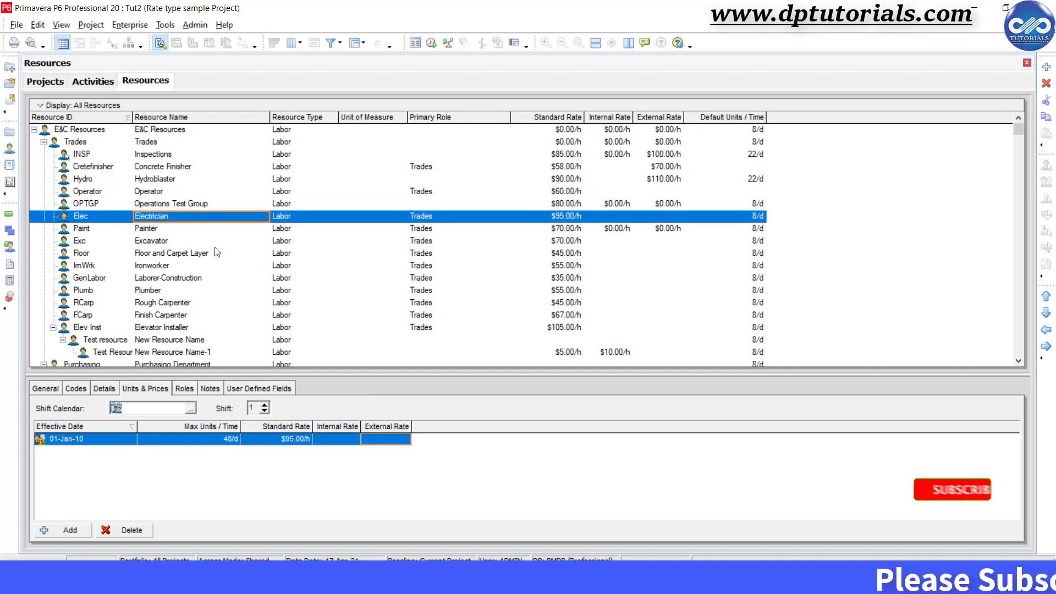
click(225, 241)
click(223, 216)
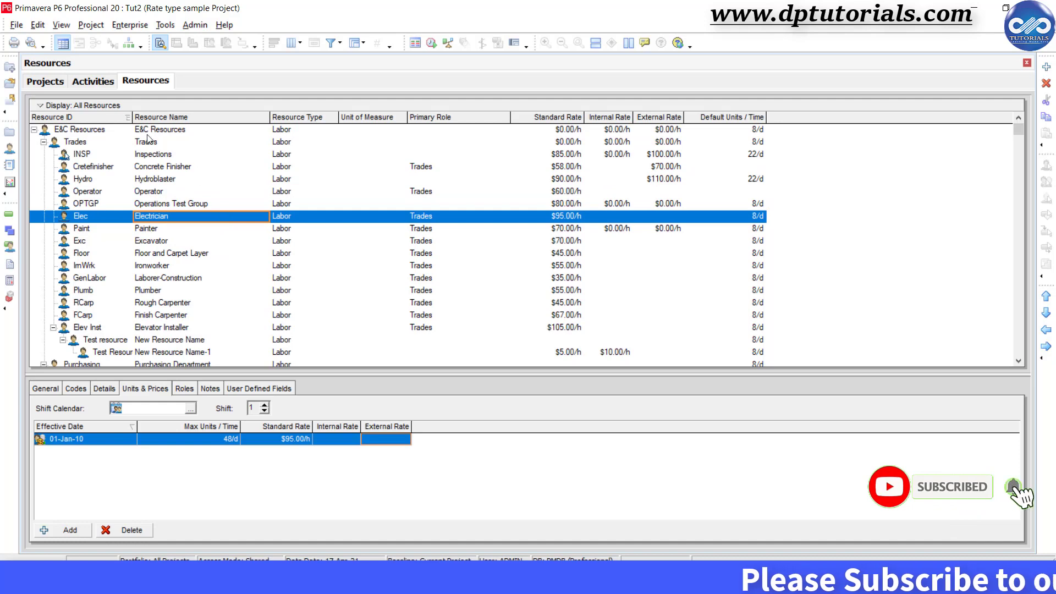
Change Tut2's default rate type for new resource assignments from Standard Rate to External Rate.
click(58, 84)
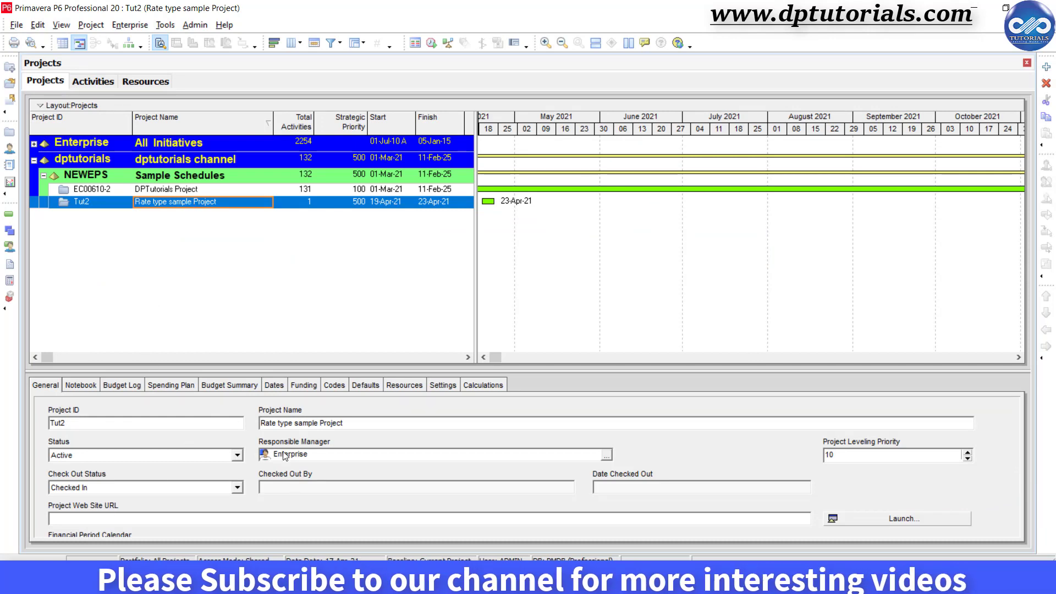
click(405, 386)
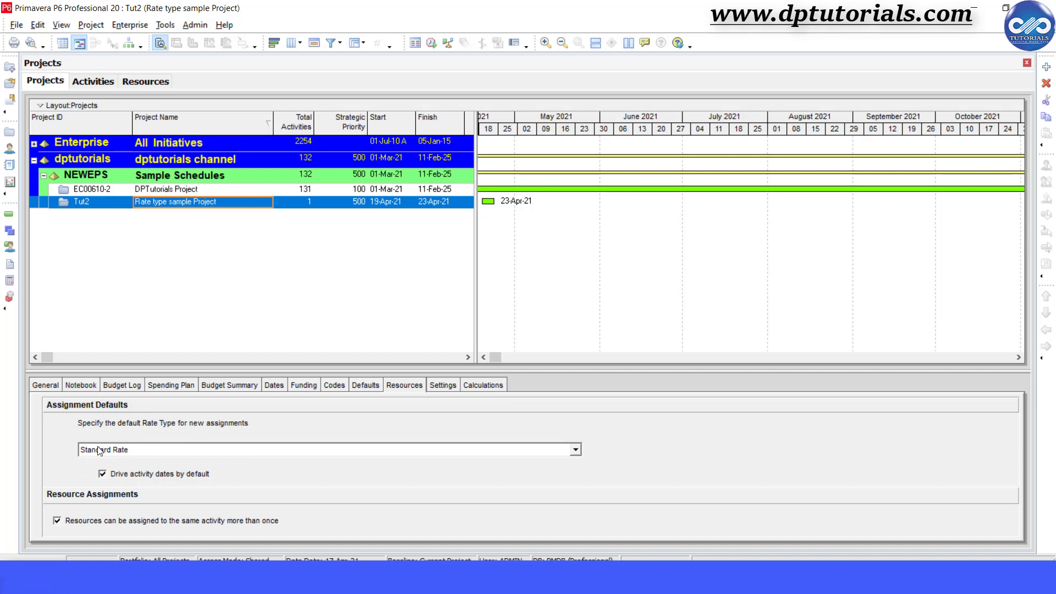
click(138, 453)
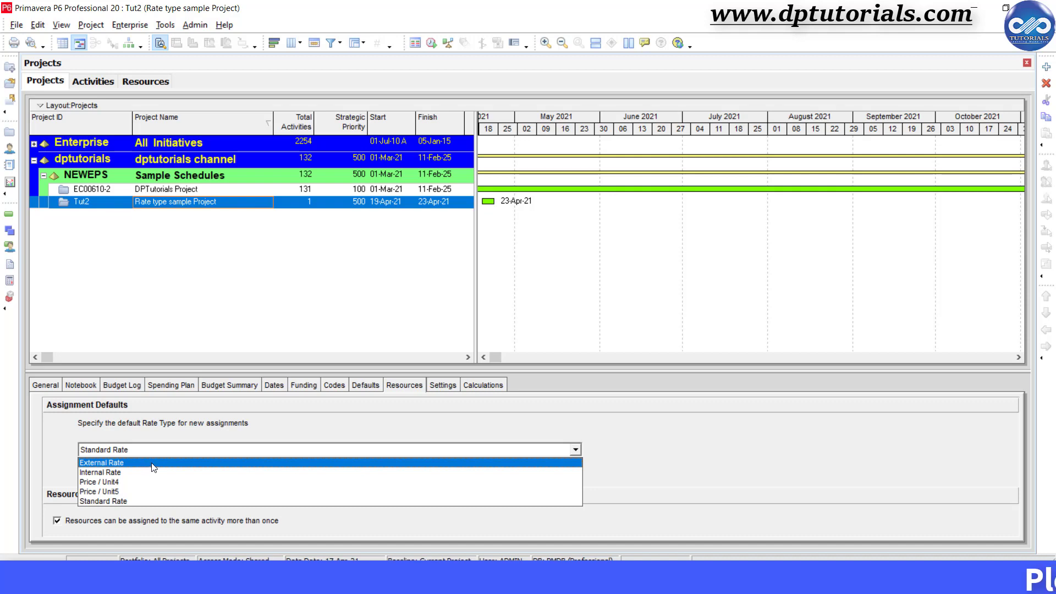
click(154, 465)
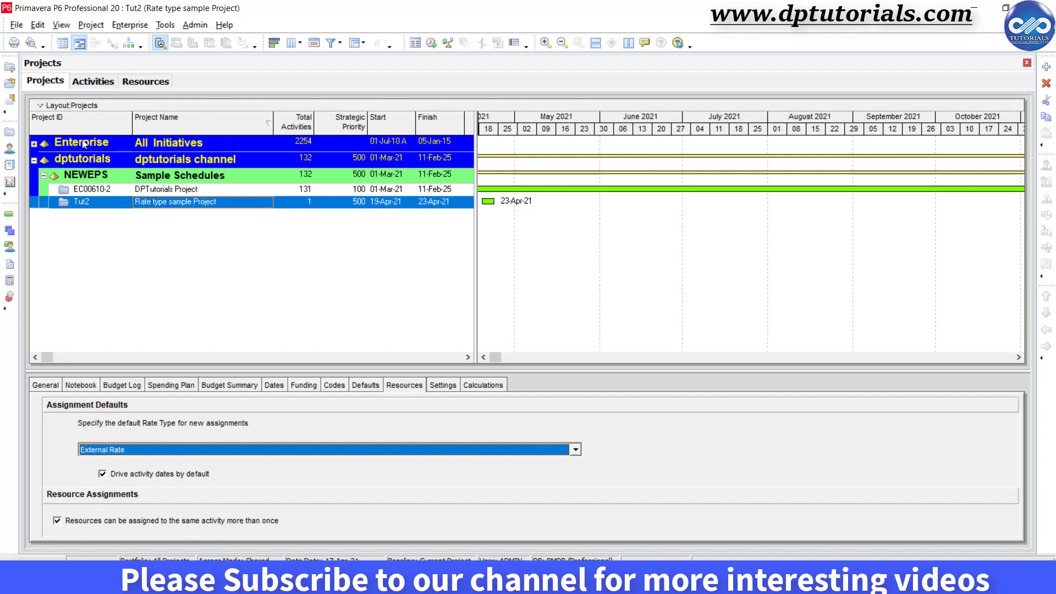
Assign Project Controls to activity A1000 alongside Inspections.
click(94, 81)
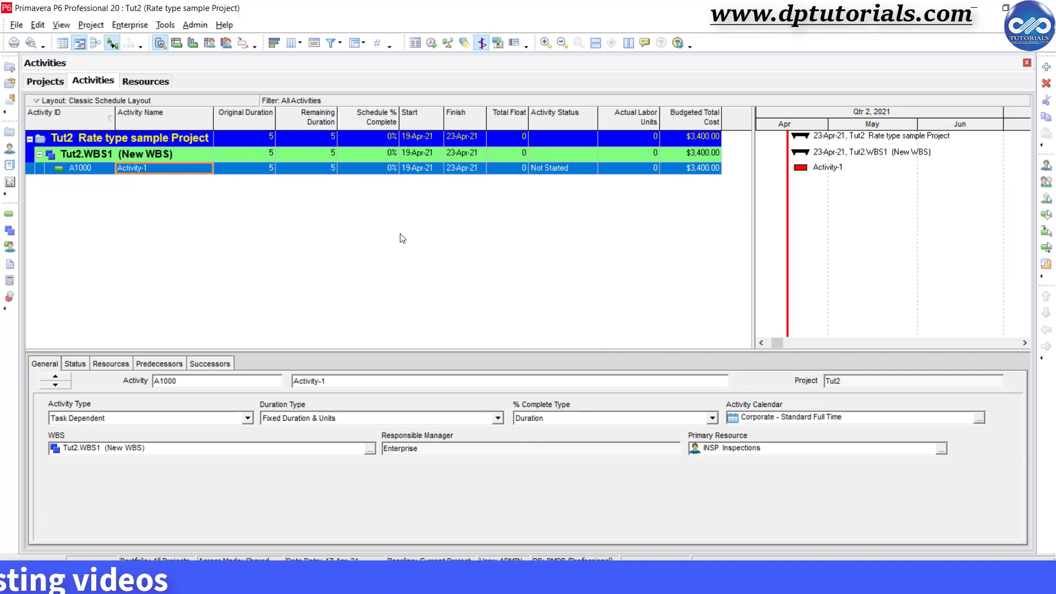
click(110, 363)
click(83, 533)
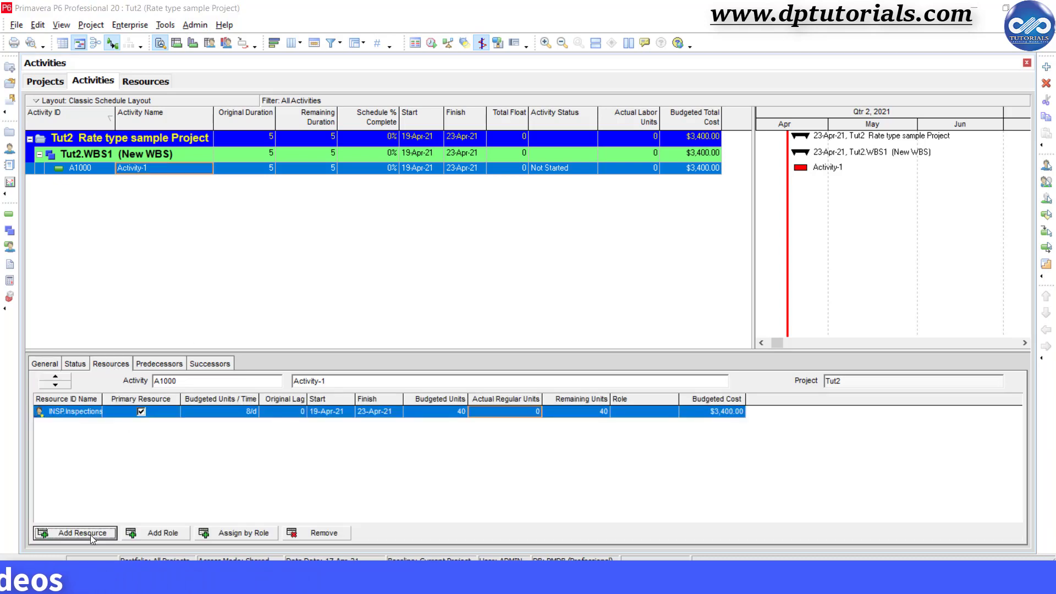
scroll(341, 368, down, 2)
click(341, 366)
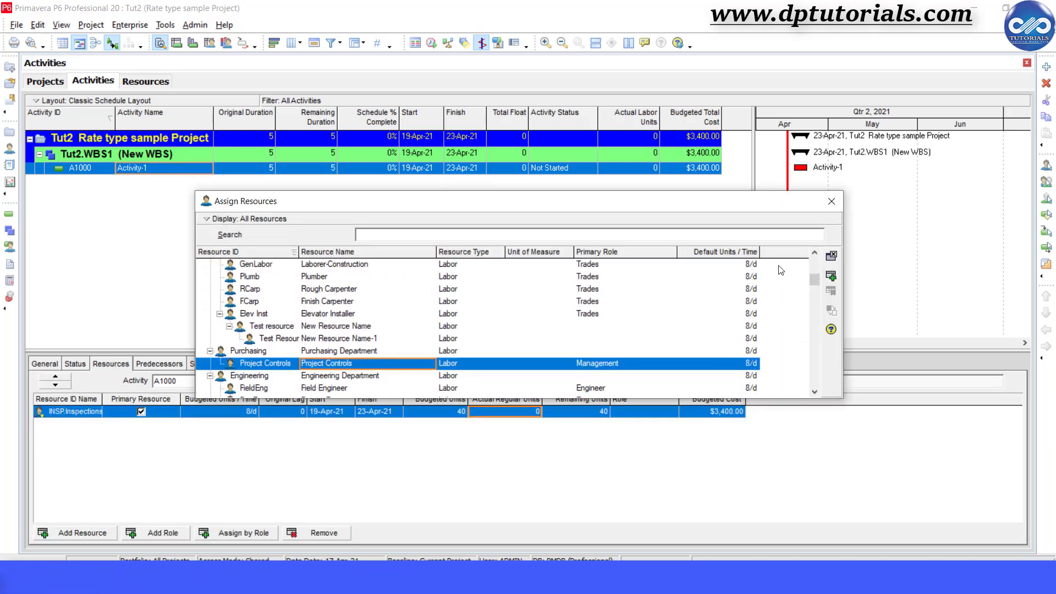
click(832, 277)
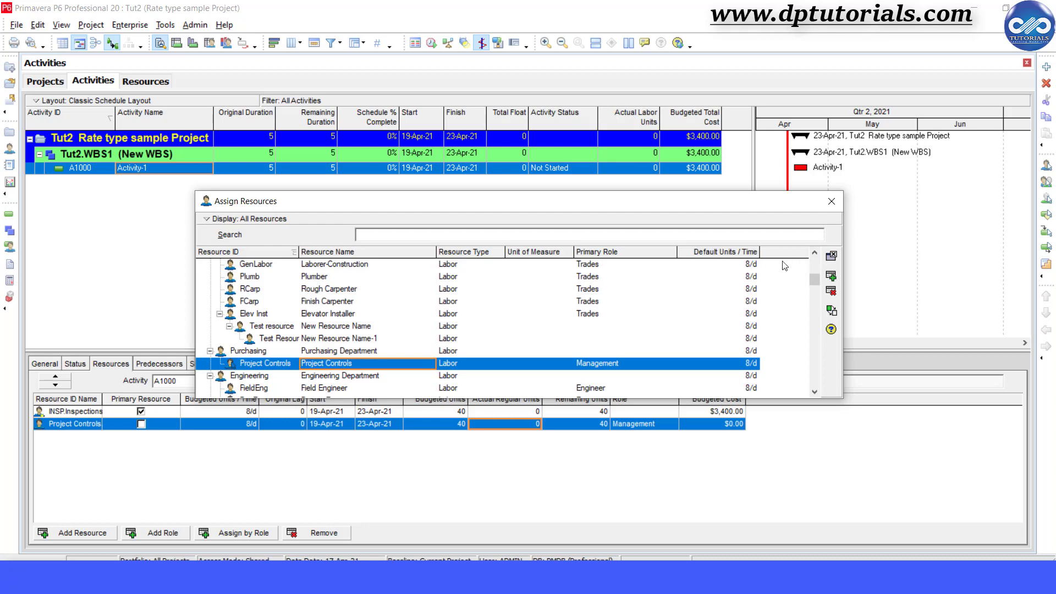
Raise Project Controls' external rate from $0.00/h to $100.00/h.
click(831, 200)
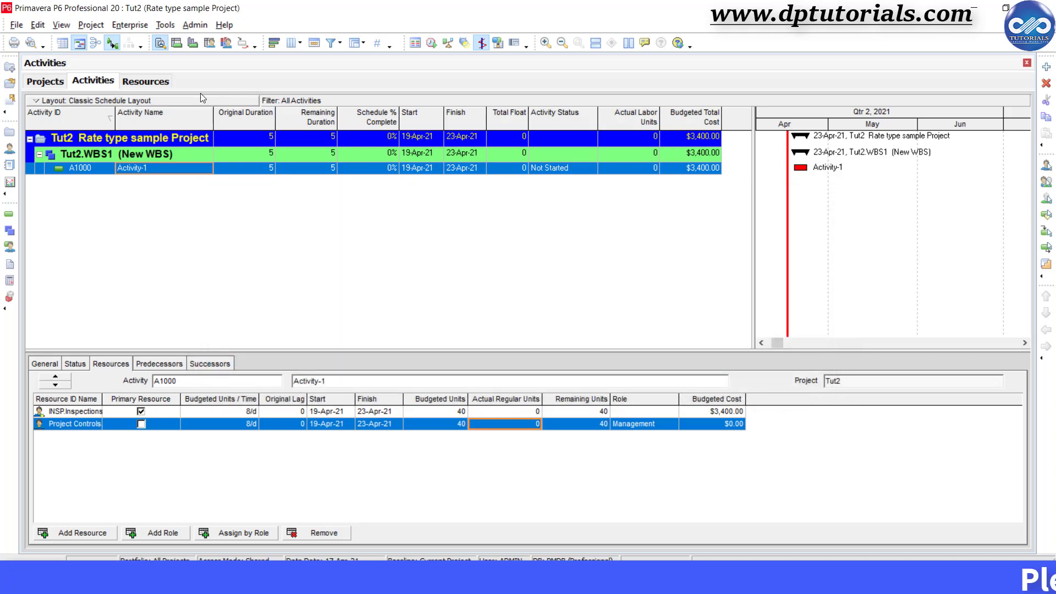
click(158, 83)
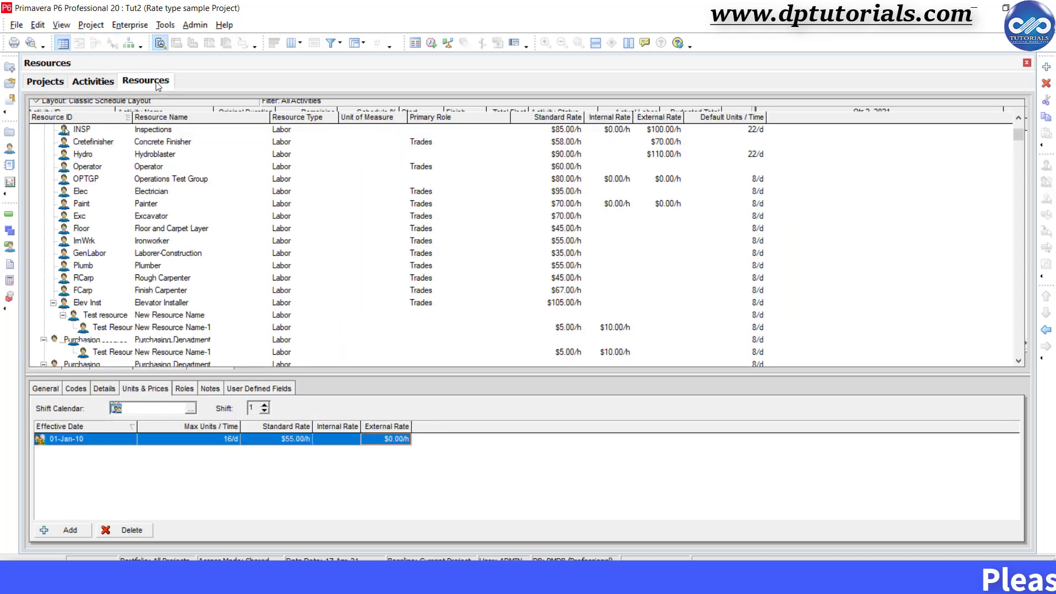
click(168, 265)
scroll(166, 292, down, 1)
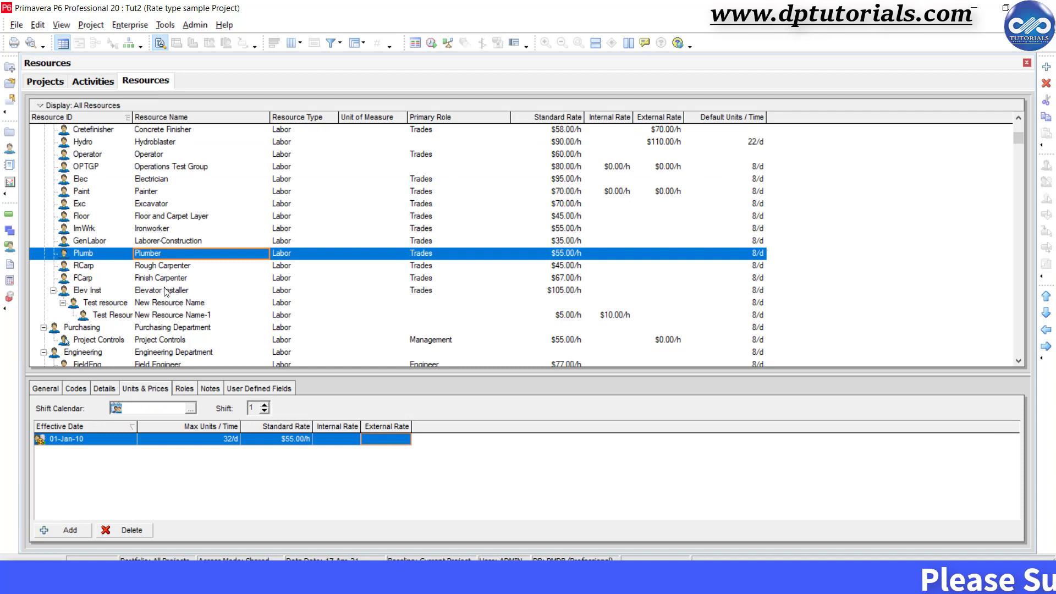
click(175, 342)
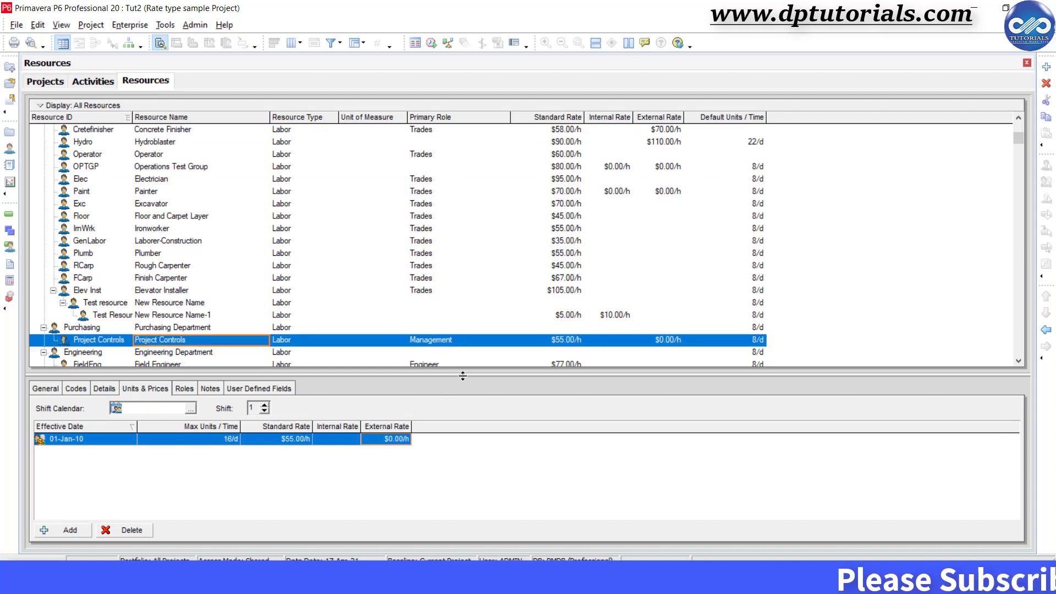
click(391, 440)
text(100)
key(Return)
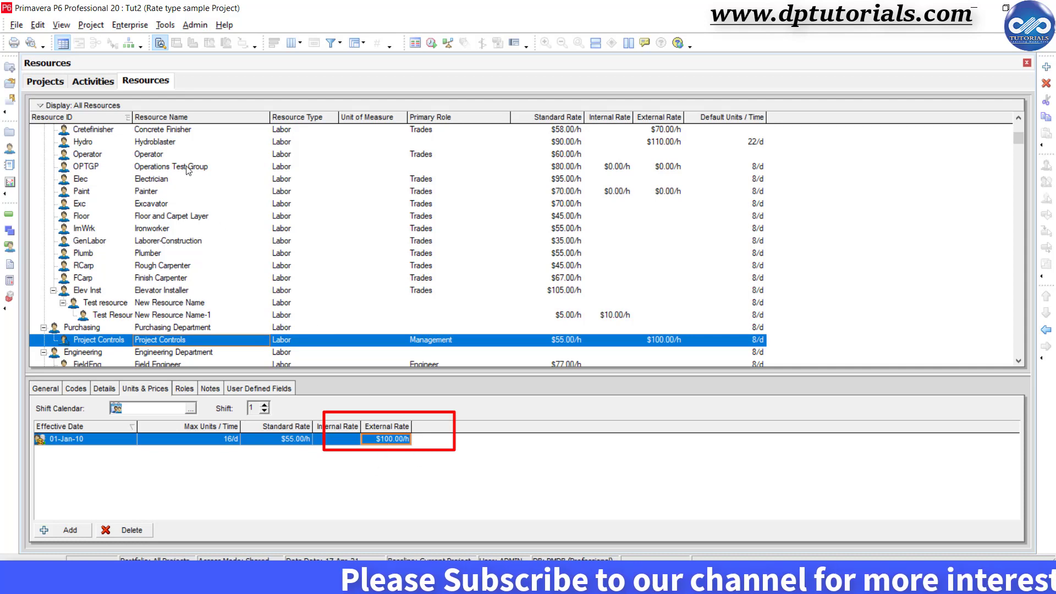
Recalculate assignment costs so Project Controls costs $4,000.00 and A1000 totals $7,400.00.
click(94, 81)
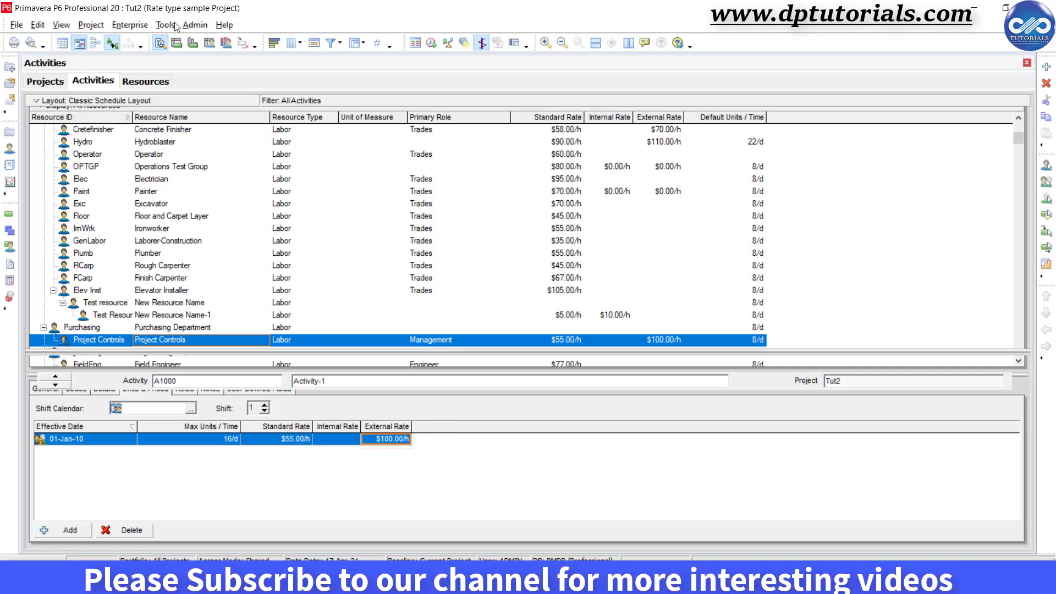
click(166, 25)
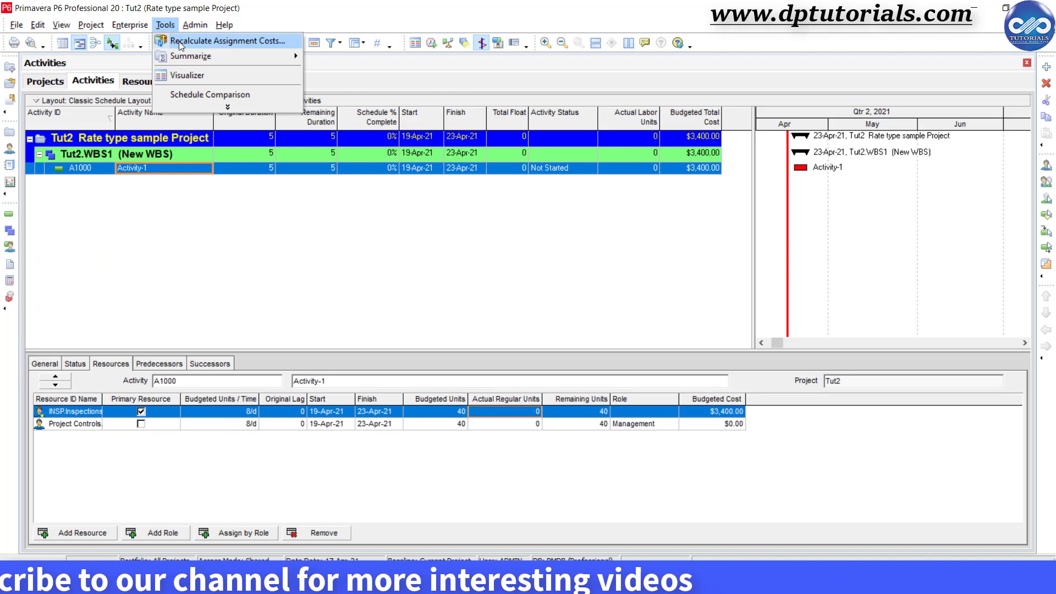
click(227, 107)
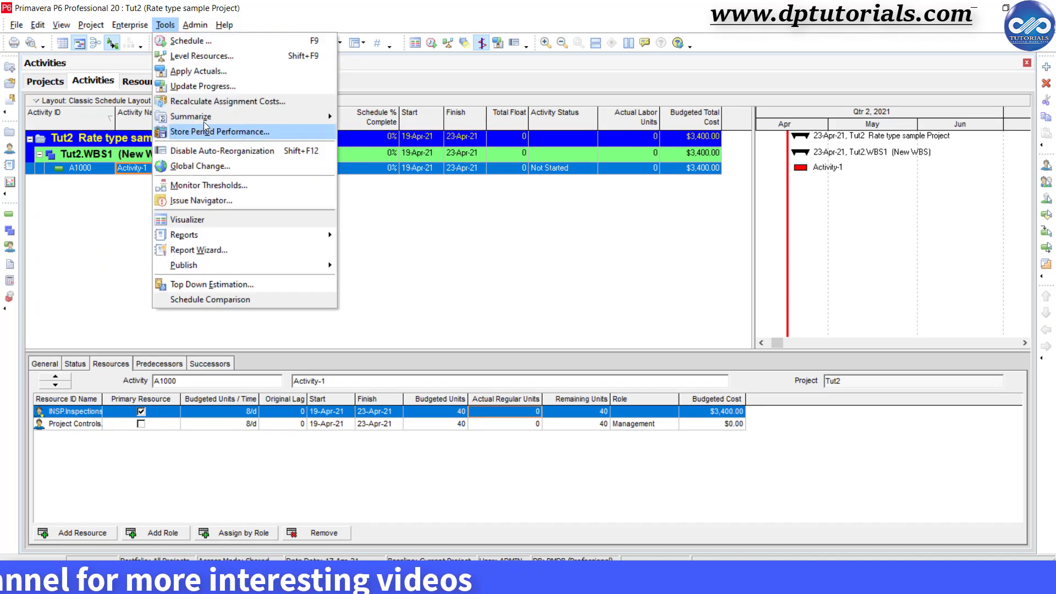
click(225, 101)
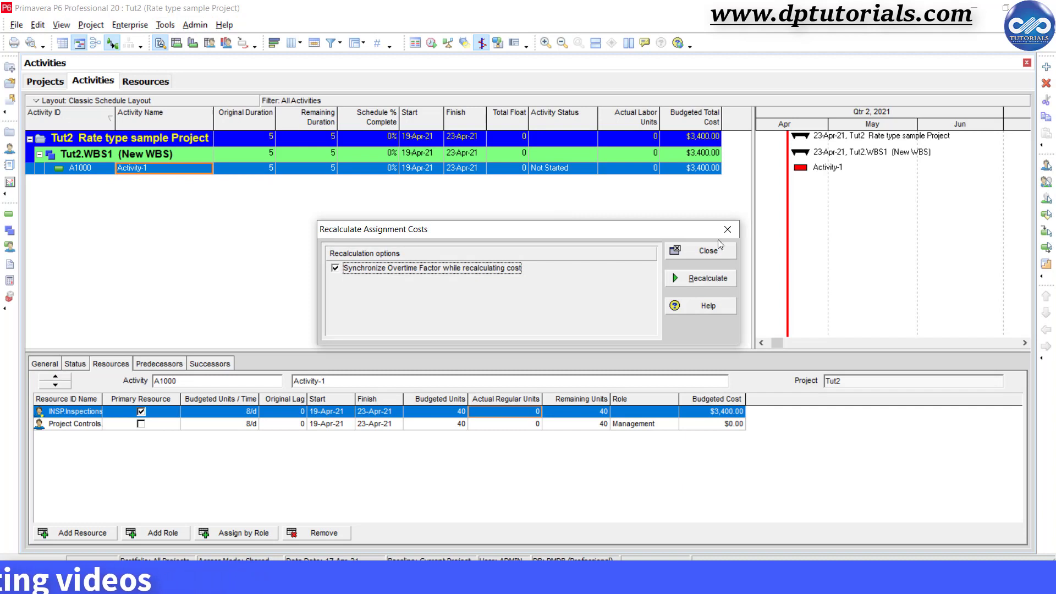
click(711, 279)
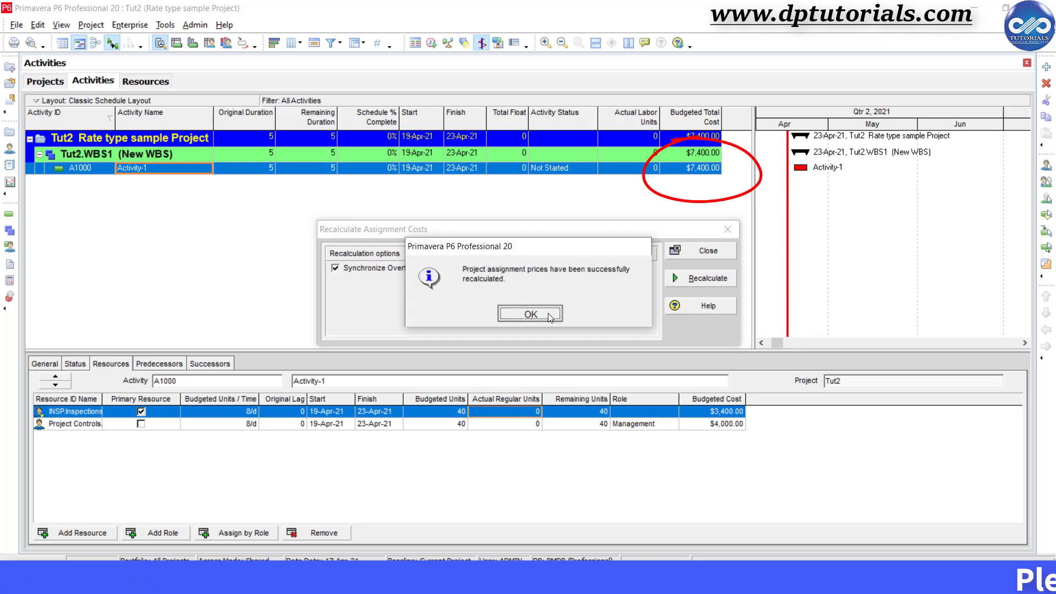
click(530, 314)
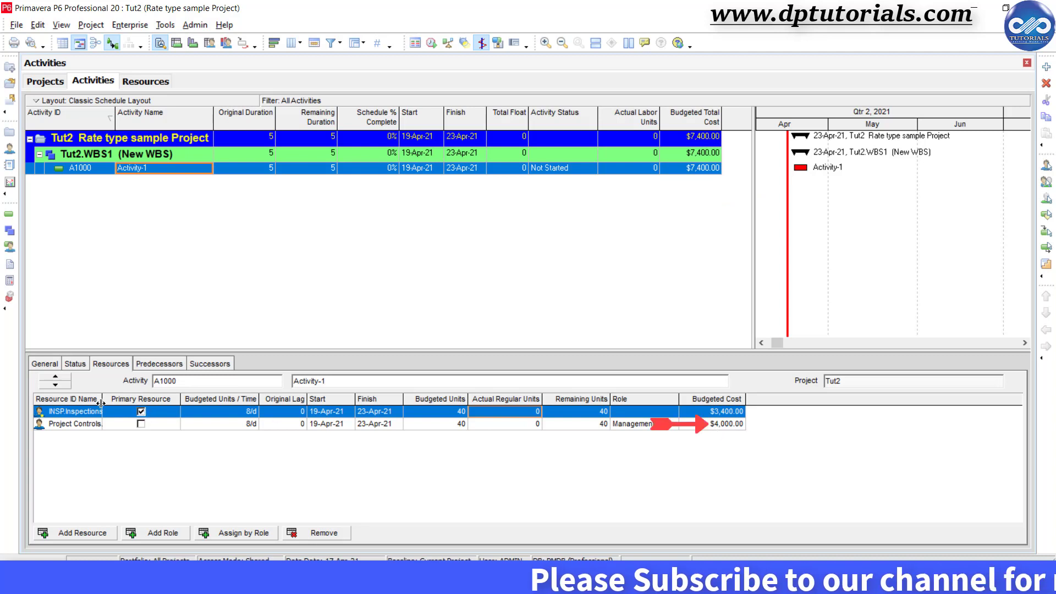
drag(102, 400, 168, 400)
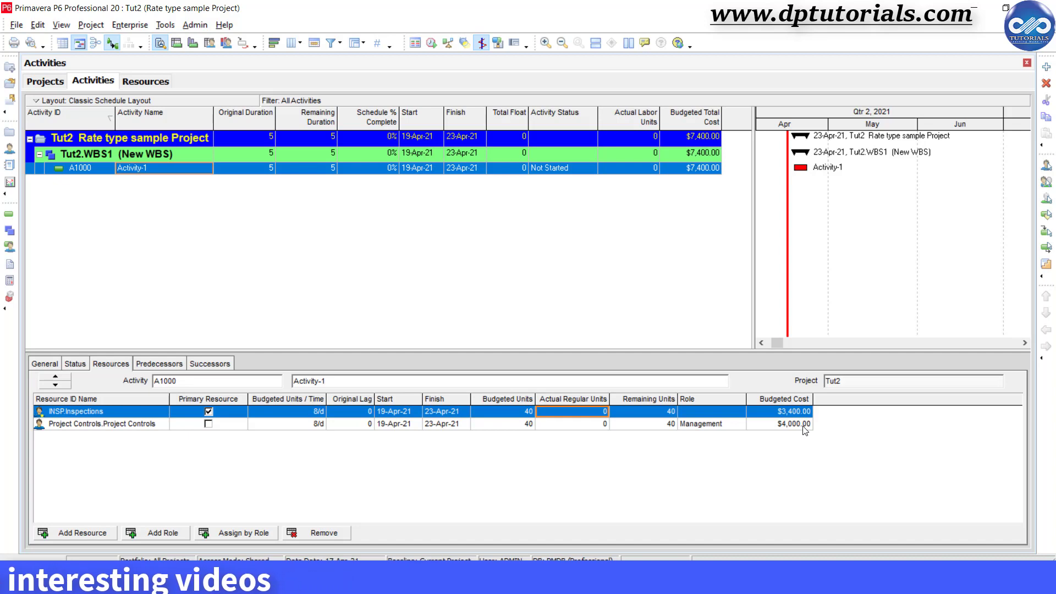
With Project Controls at $0.00/h, recalculate assignment costs and confirm A1000 totals $3,400.00.
click(141, 79)
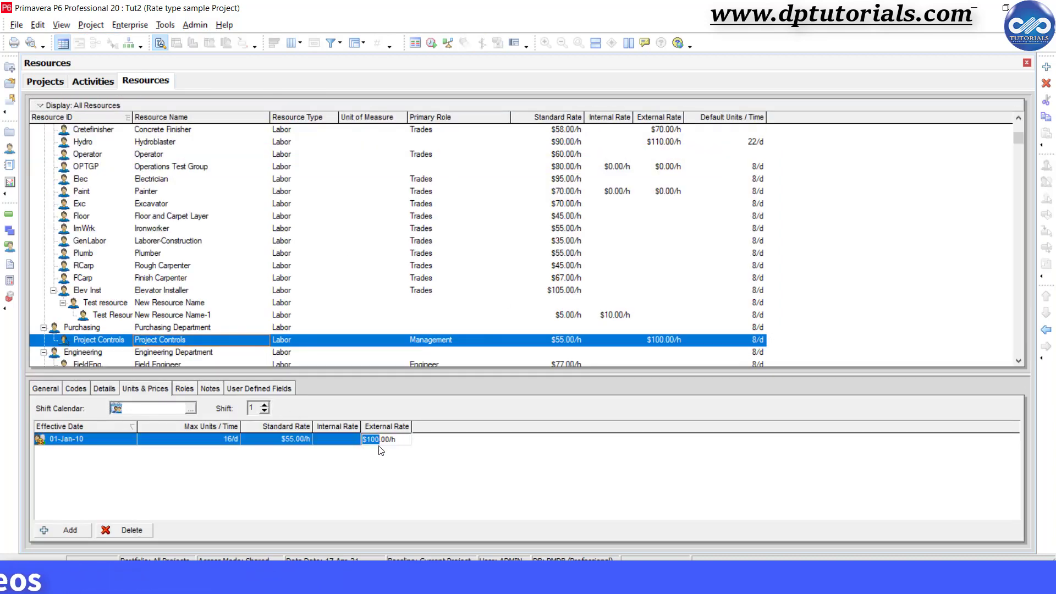
click(165, 24)
click(220, 38)
click(702, 278)
click(94, 82)
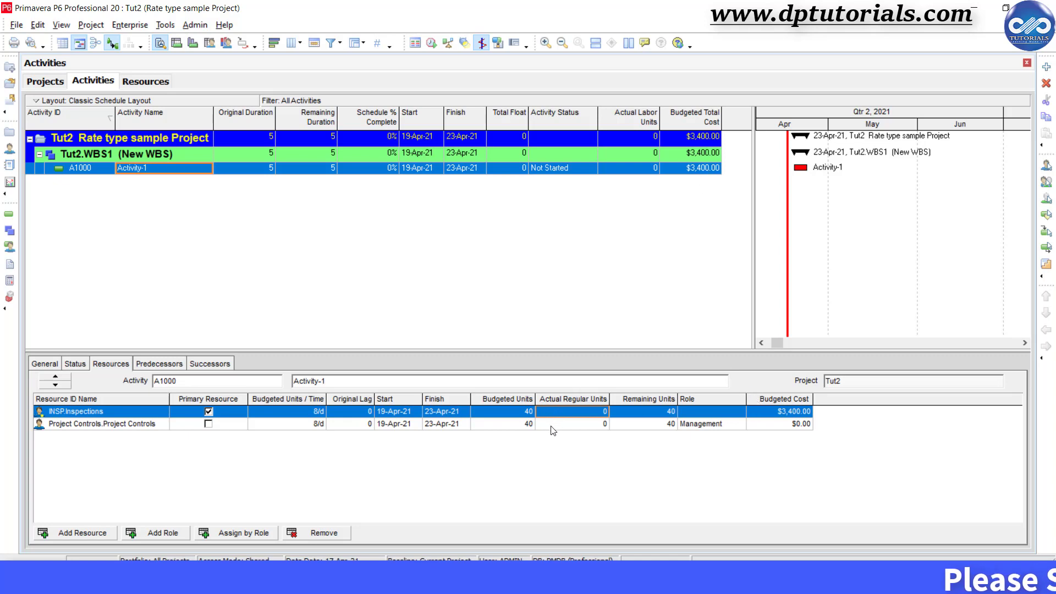
Set Project Controls' external rate to $100.00/h in Resources.
click(147, 83)
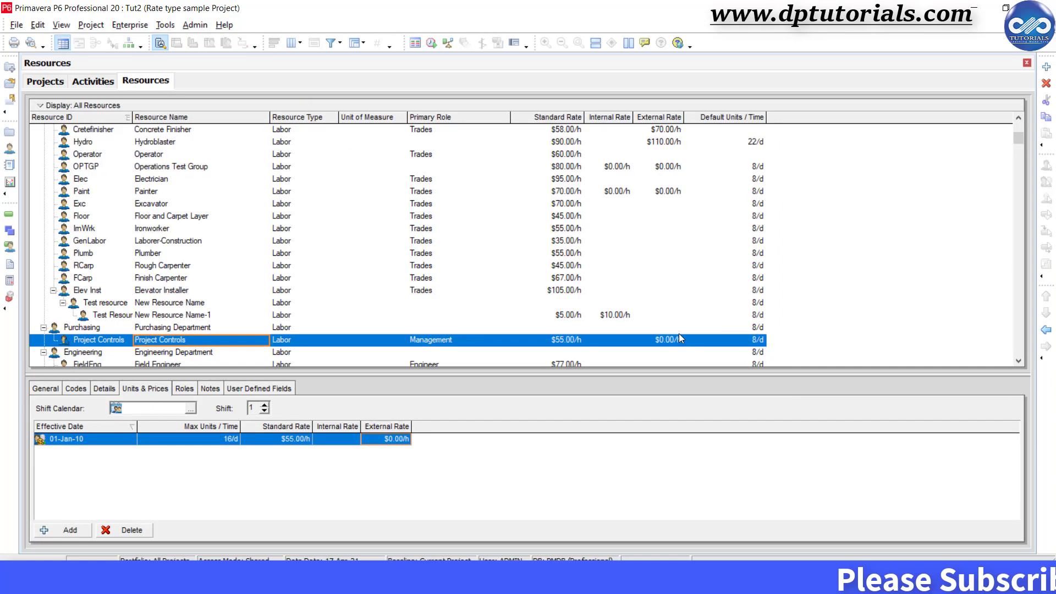
click(400, 440)
text(100)
key(Return)
Recalculate assignment costs so Activity-1's budgeted total becomes $7,400.00.
click(96, 81)
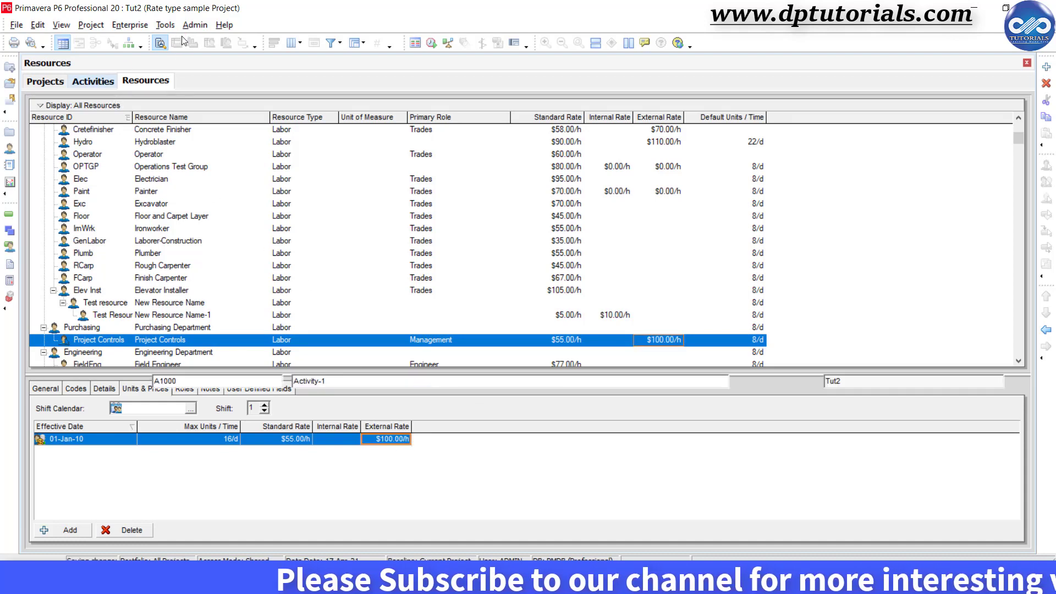
click(165, 25)
click(196, 44)
click(685, 280)
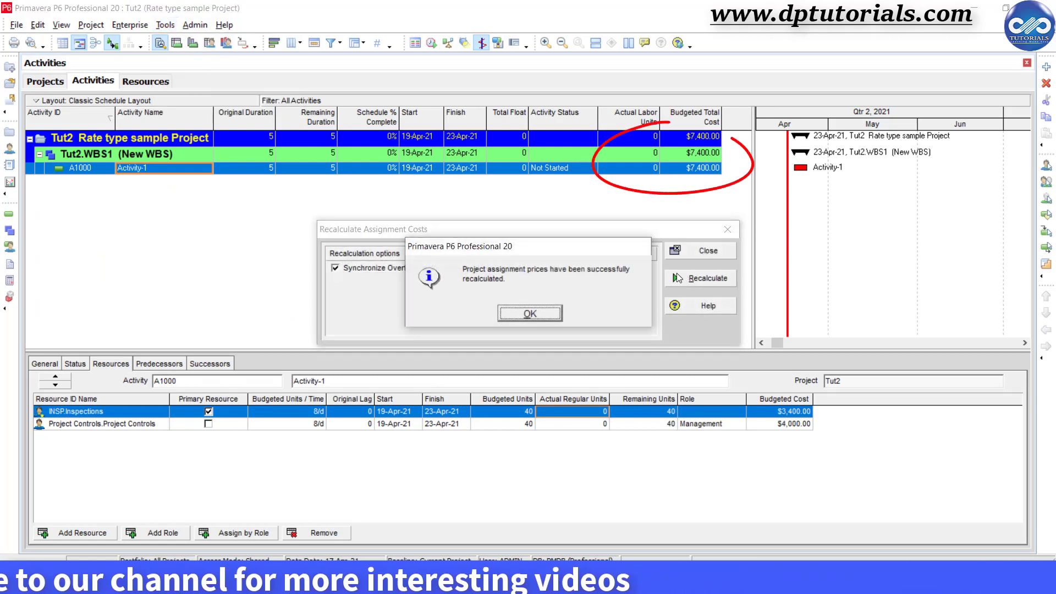
click(532, 314)
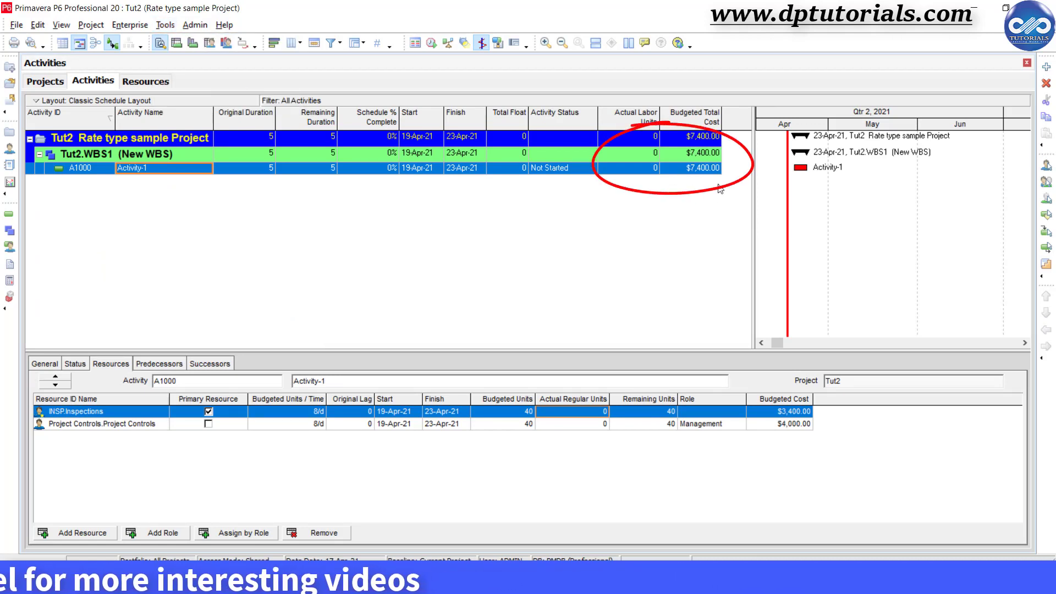